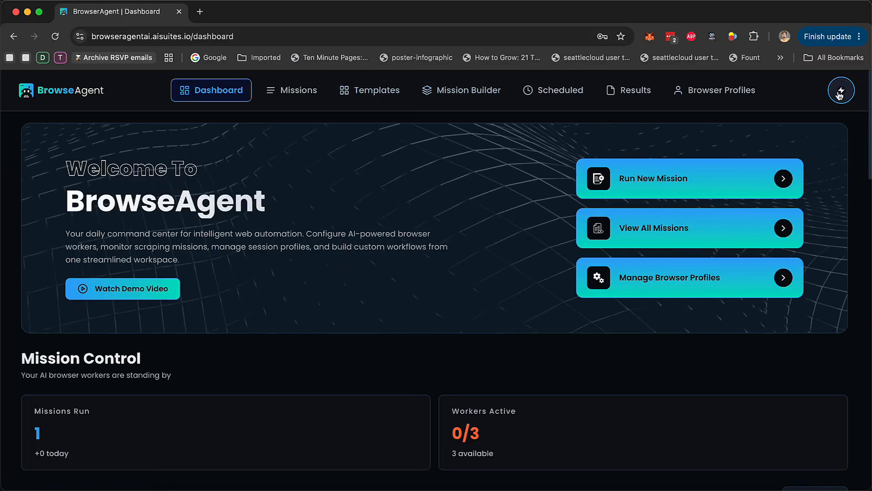
- Look through the mission templates, including page 3 of the list, and view the list of existing missions
right_click(472, 251)
click(313, 326)
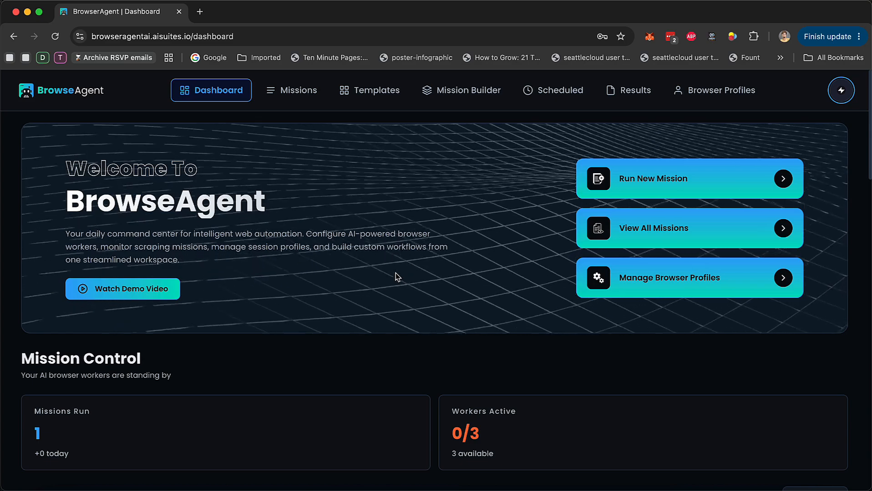
click(374, 101)
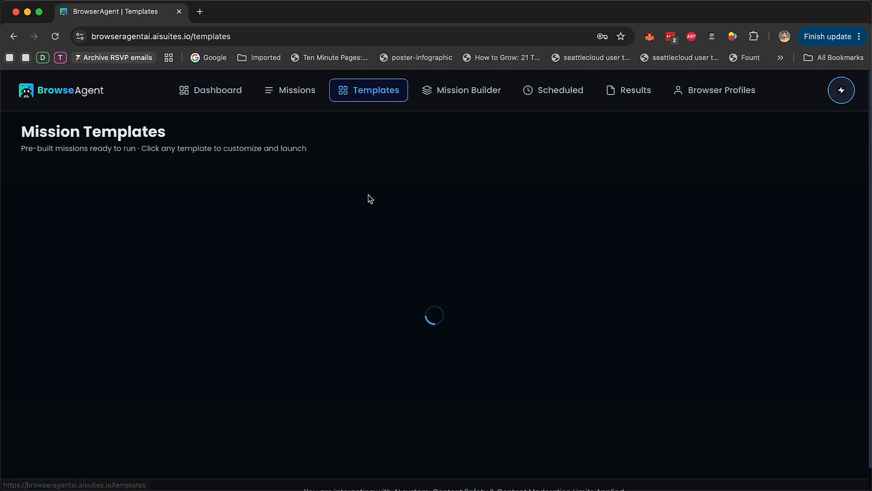
scroll(370, 199, down, 3)
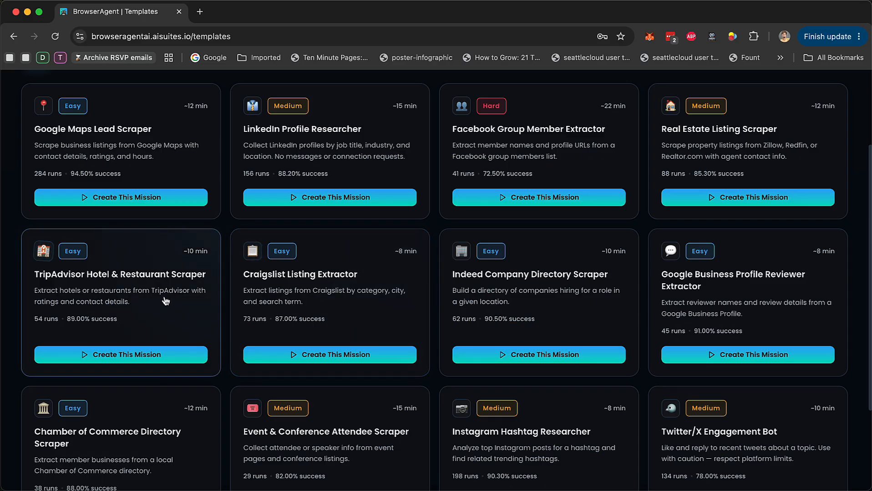
scroll(165, 301, down, 3)
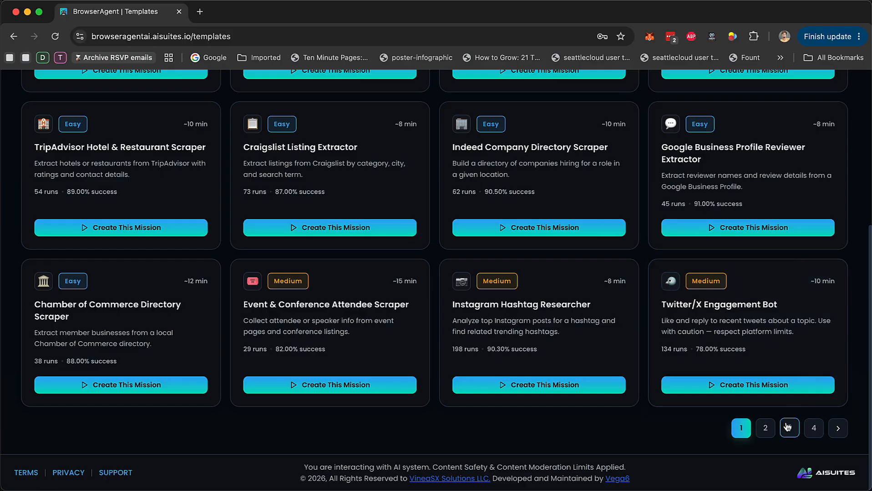
click(789, 427)
scroll(300, 331, up, 1)
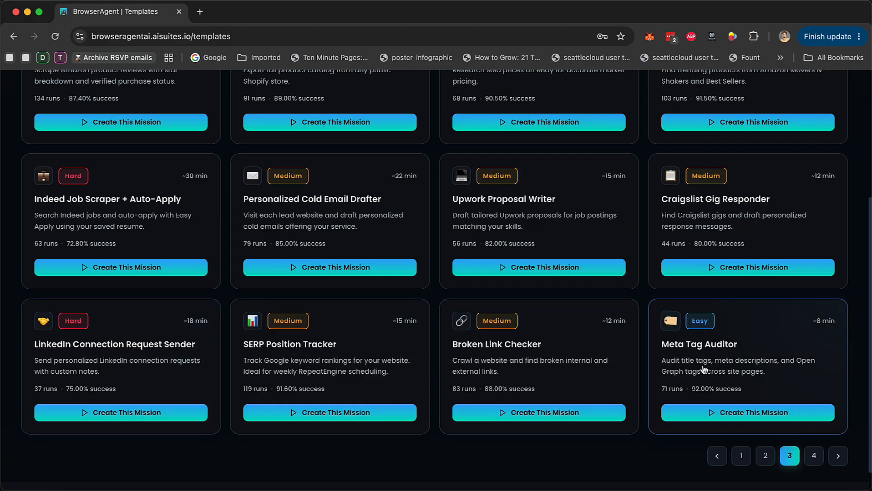
scroll(538, 349, up, 5)
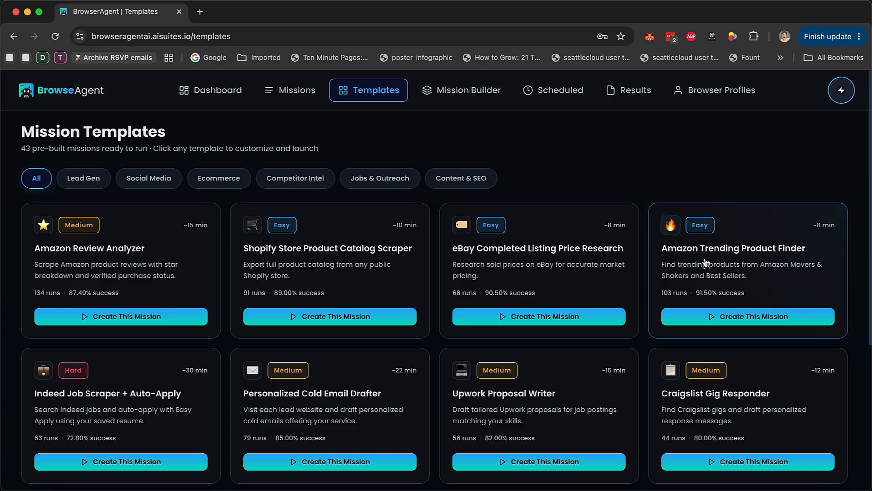
click(207, 105)
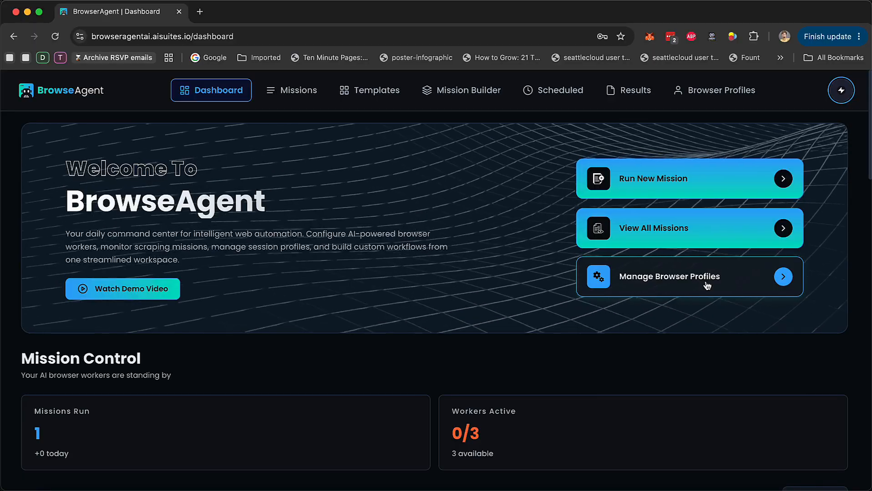
click(299, 93)
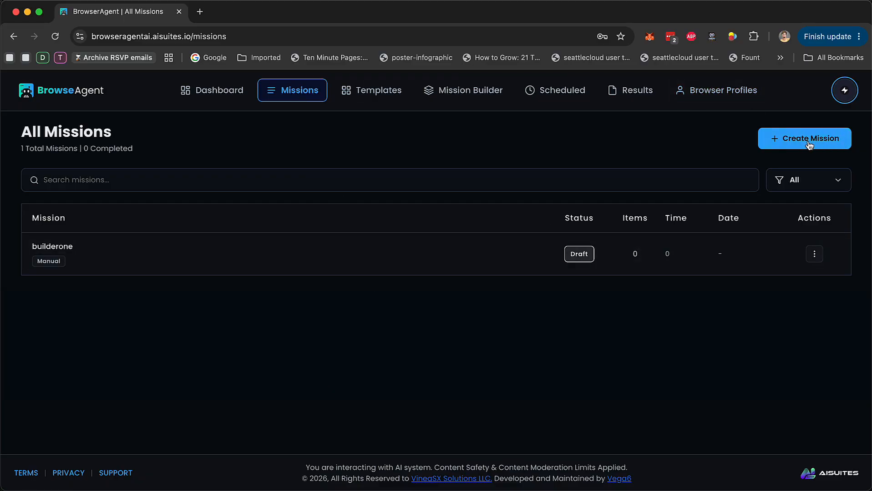
- Start a new mission from the Google Maps Lead Scraper template
click(372, 97)
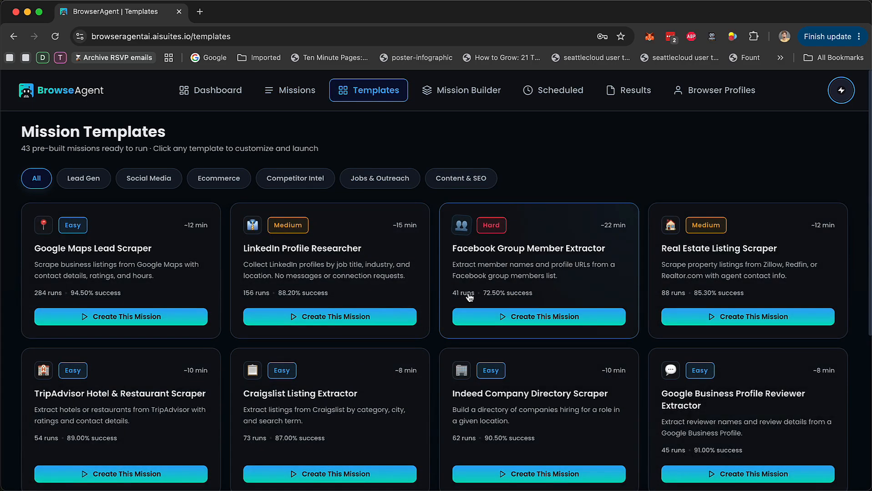
scroll(469, 297, down, 5)
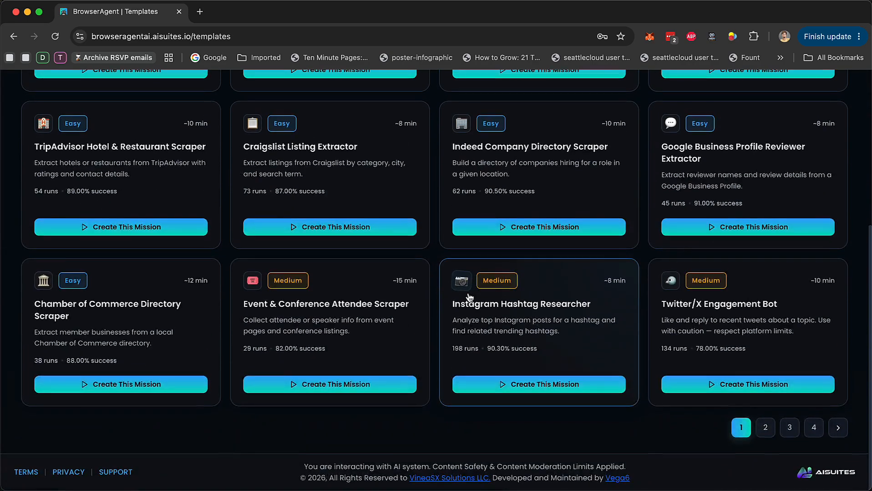
scroll(470, 297, up, 4)
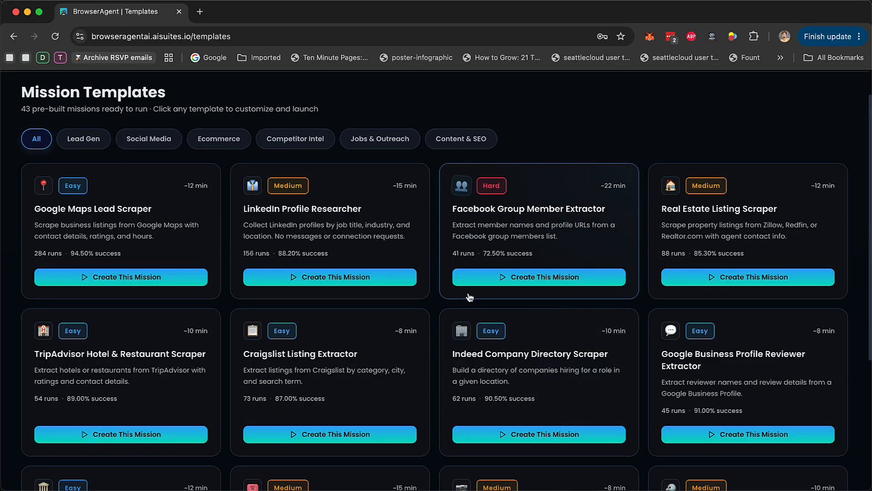
scroll(359, 233, up, 1)
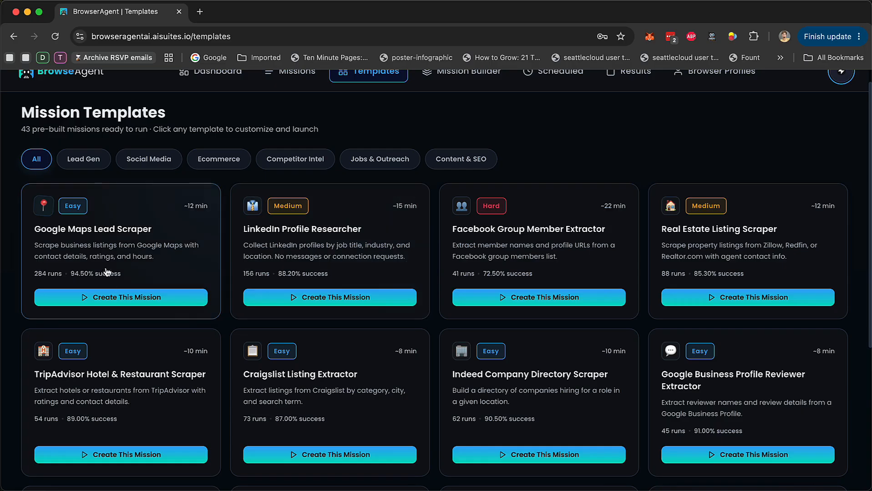
click(106, 254)
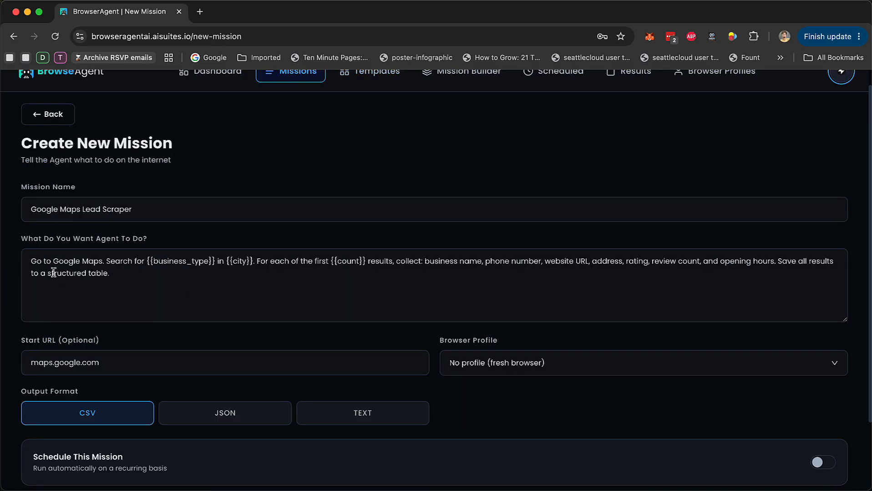
- Fill the placeholders in the agent instructions with roofers as the business type, orlando as the city and 10 as the result count
drag(147, 261, 213, 260)
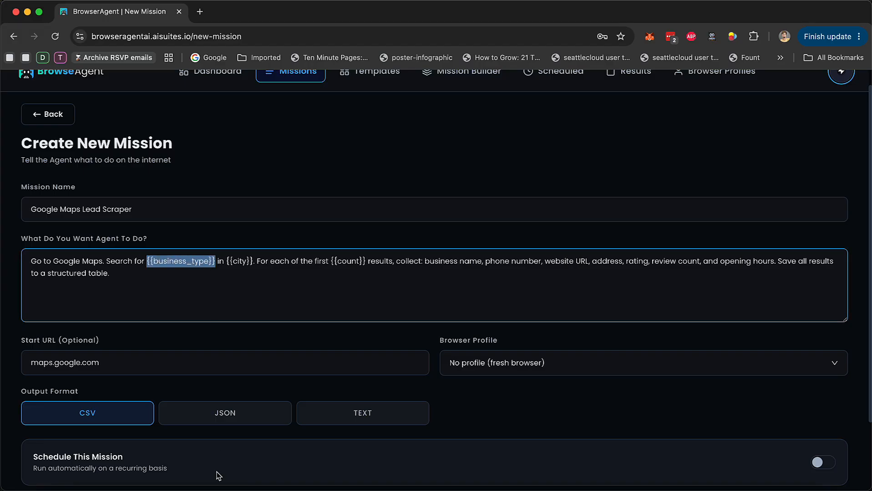
text(roofers)
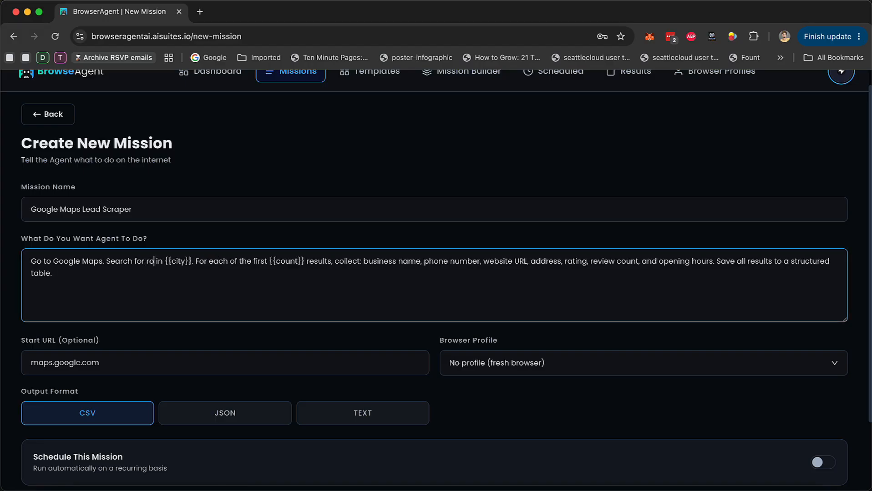
drag(209, 263, 186, 261)
text(orlando)
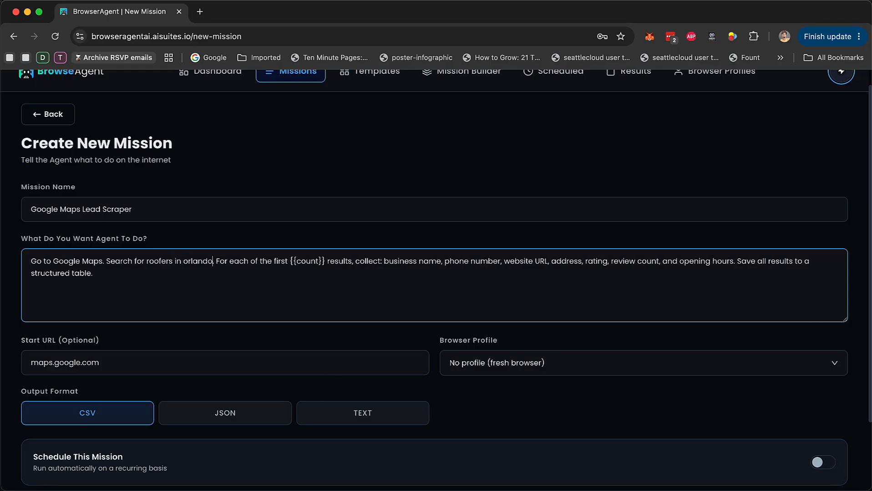
drag(326, 262, 292, 263)
key(BackSpace)
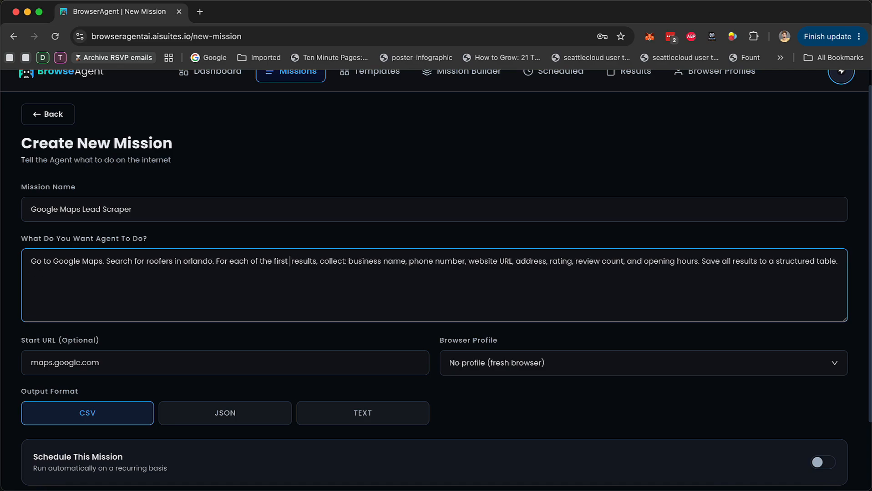
text(10)
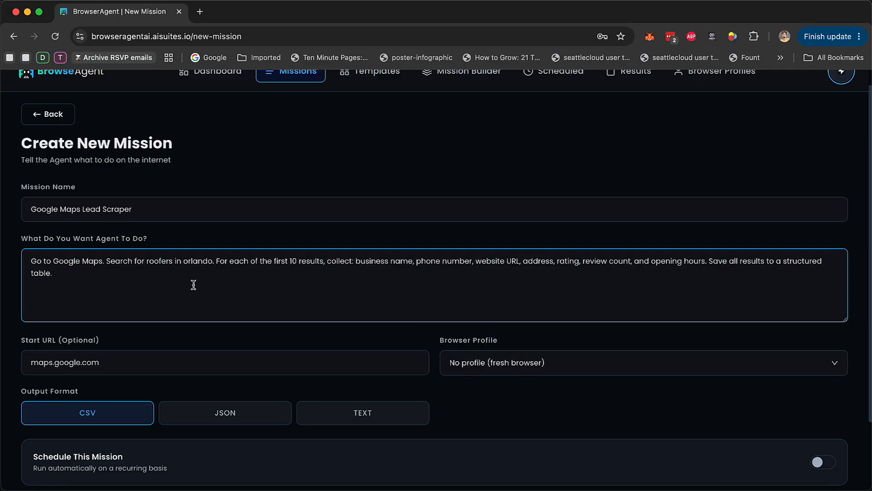
- Review the mission's browser profile choices and its CSV output format, leaving the profile at No profile (fresh browser)
scroll(193, 285, down, 3)
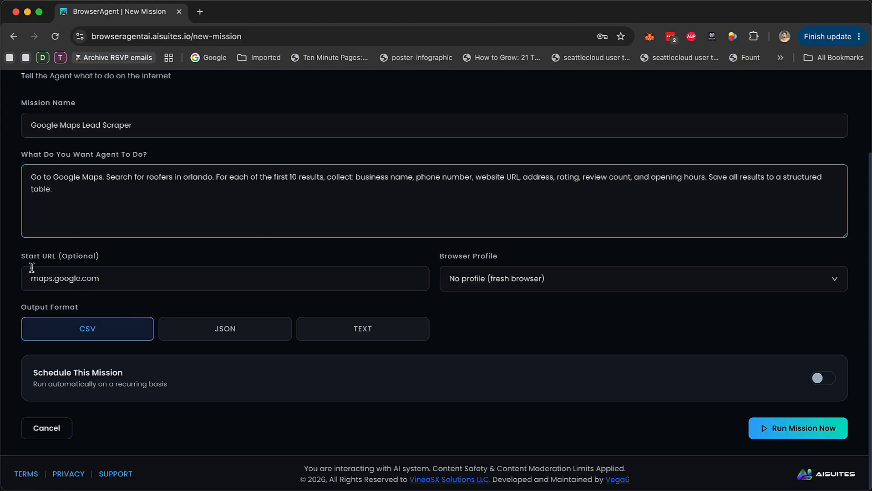
click(499, 283)
click(488, 339)
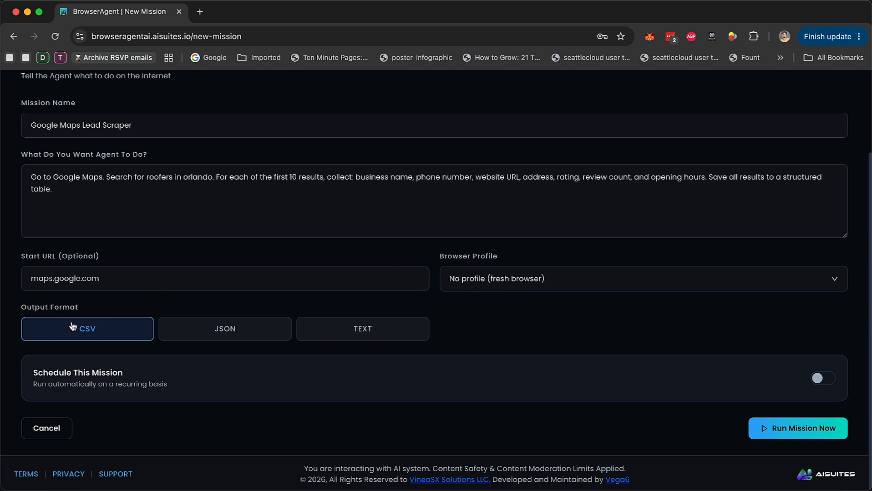
scroll(227, 396, down, 1)
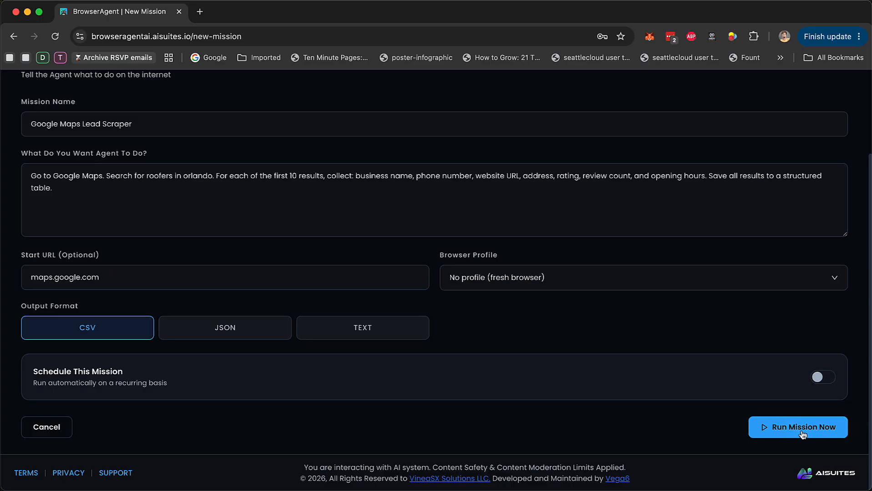
- Enable scheduling for the mission to inspect the frequency and notification options, and turn scheduling off again
click(822, 378)
scroll(596, 363, down, 2)
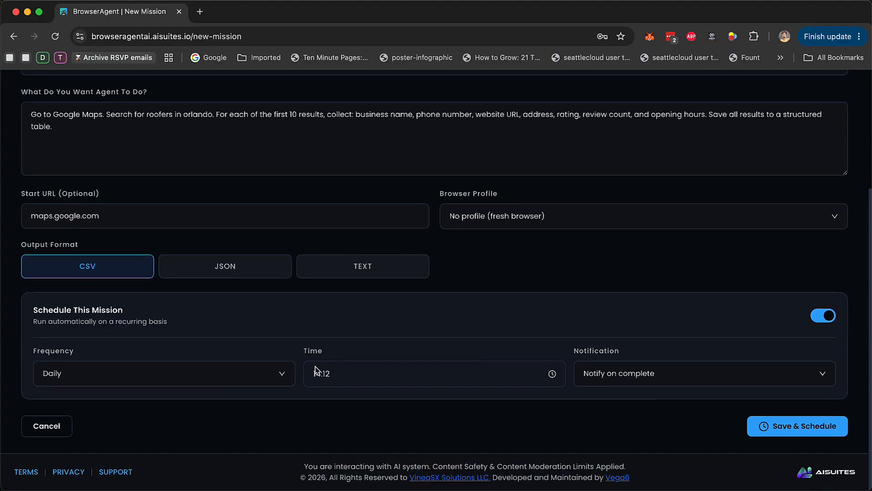
click(146, 379)
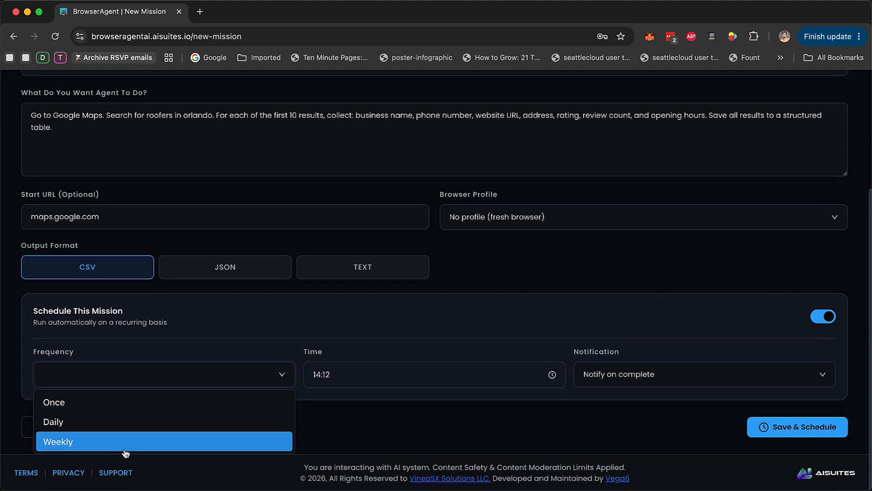
click(661, 380)
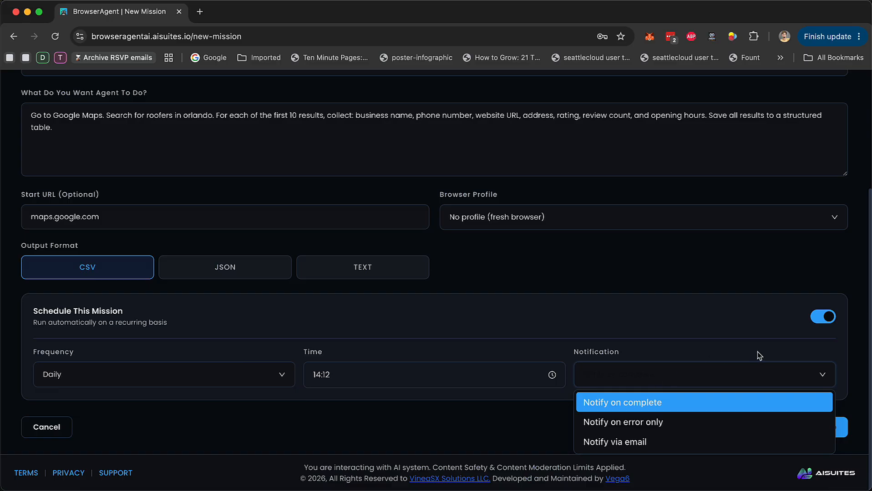
click(828, 317)
click(828, 317)
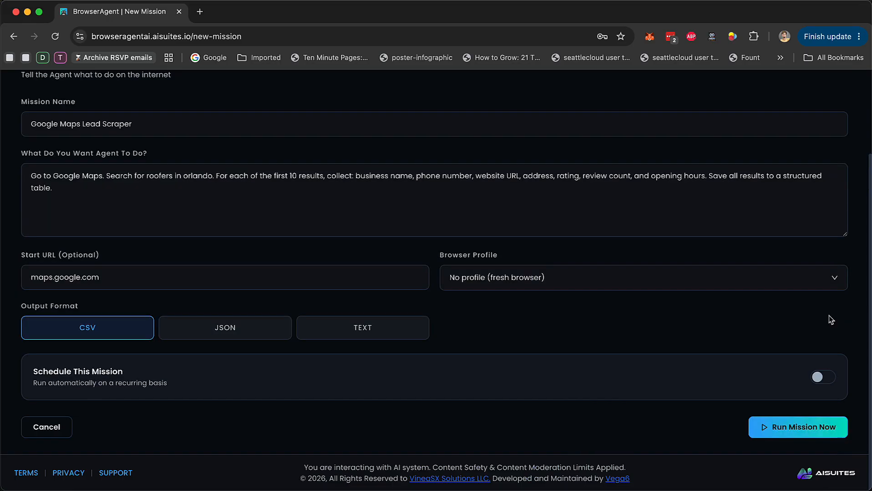
- Run the Google Maps Lead Scraper mission immediately and follow its live browser feed, AI action log and results table
click(800, 430)
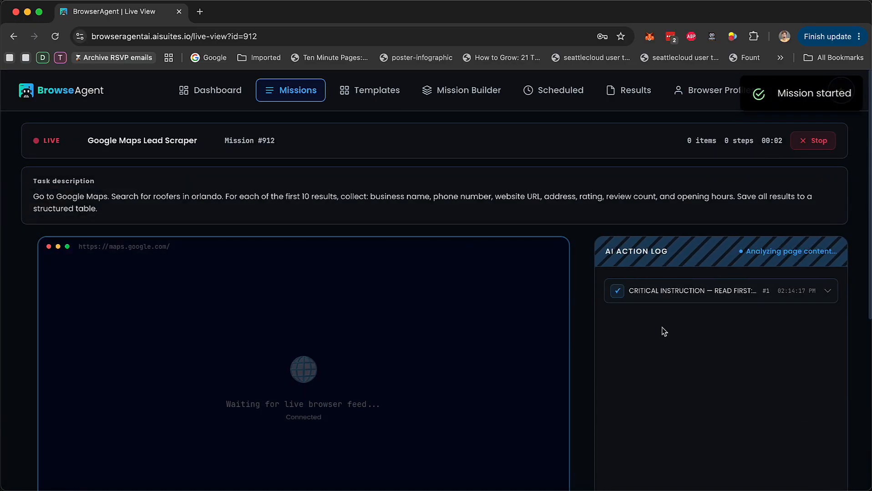
scroll(386, 346, down, 3)
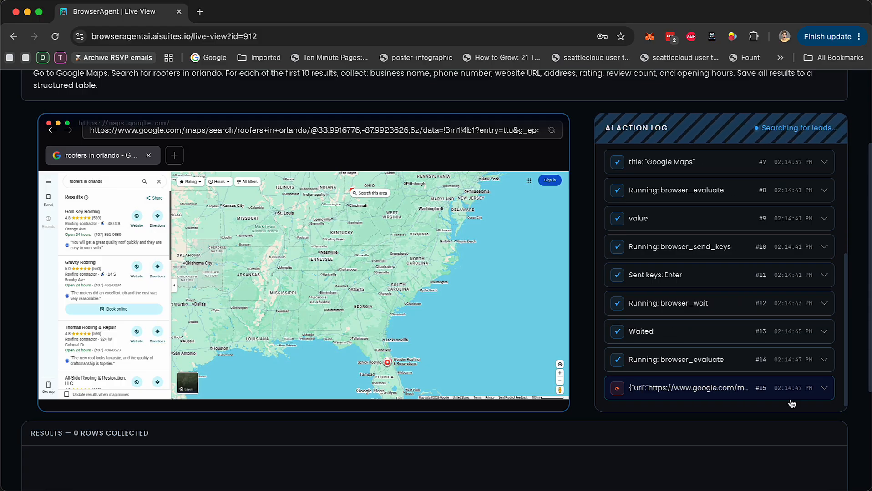
scroll(710, 268, down, 3)
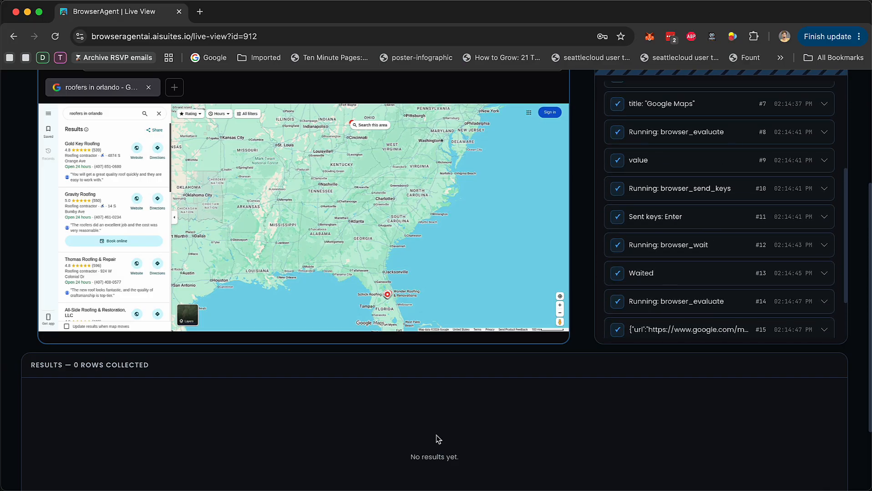
scroll(597, 294, up, 5)
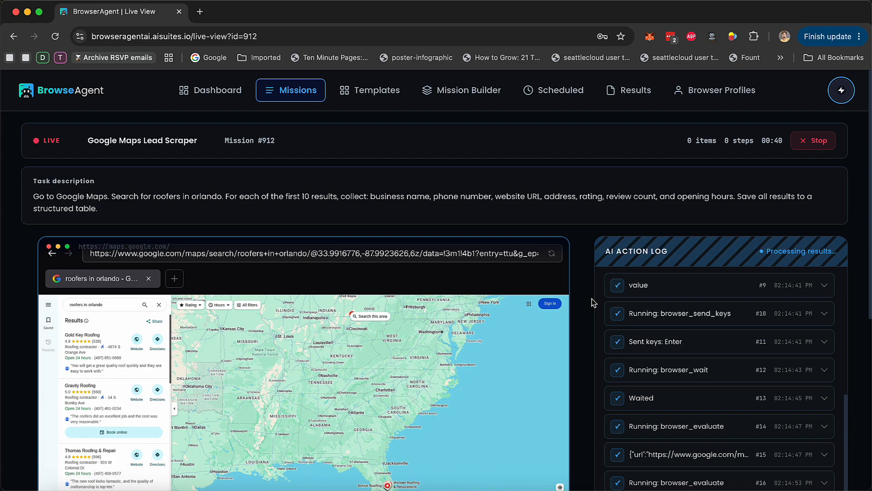
scroll(592, 303, down, 5)
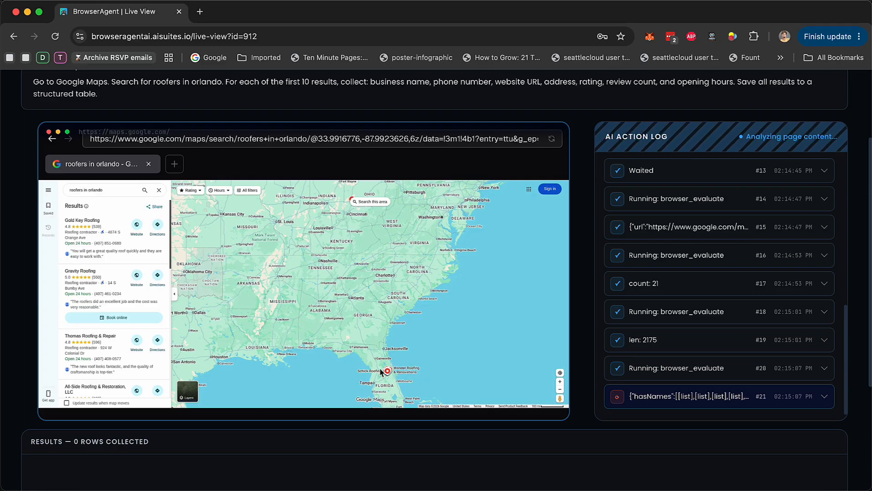
mouse_move(390, 374)
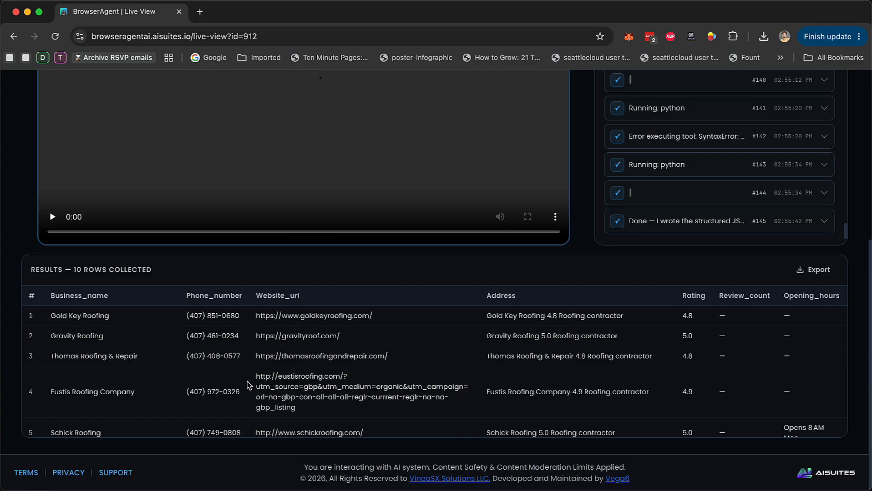
scroll(248, 386, down, 5)
scroll(248, 386, up, 10)
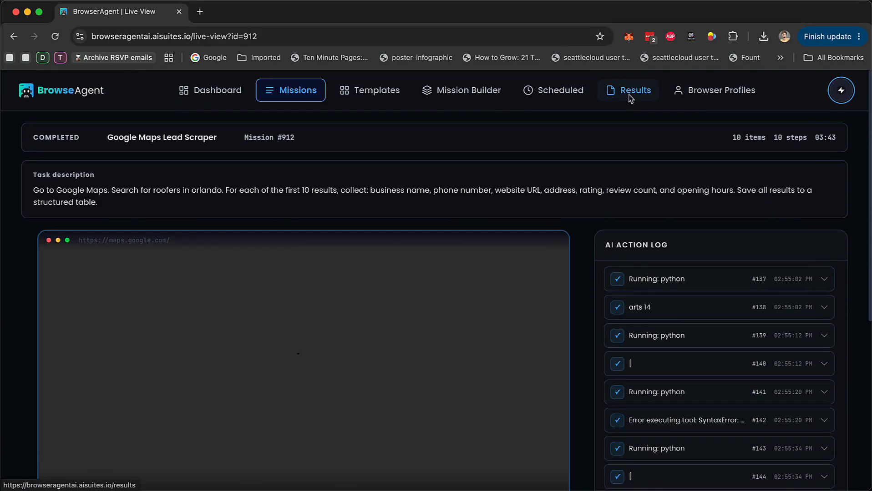
- Open the Results page in a new browser tab, and go to the mission templates in the original tab
right_click(636, 91)
click(646, 101)
click(221, 12)
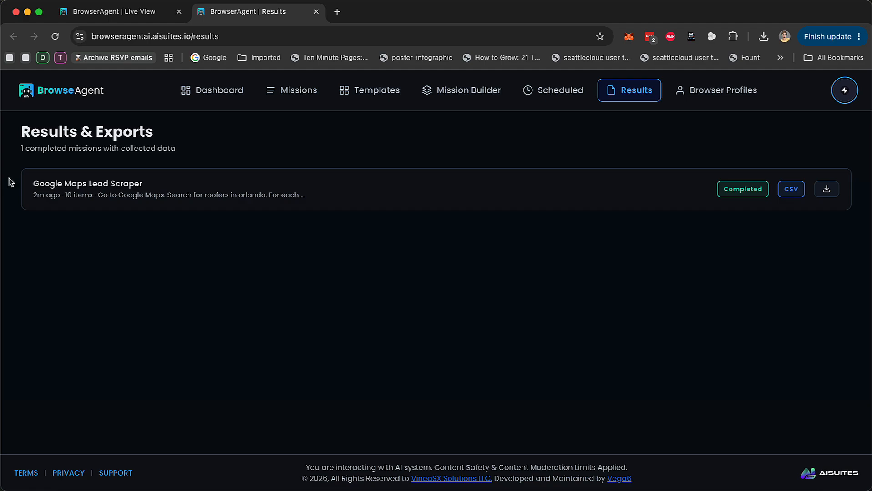
click(166, 12)
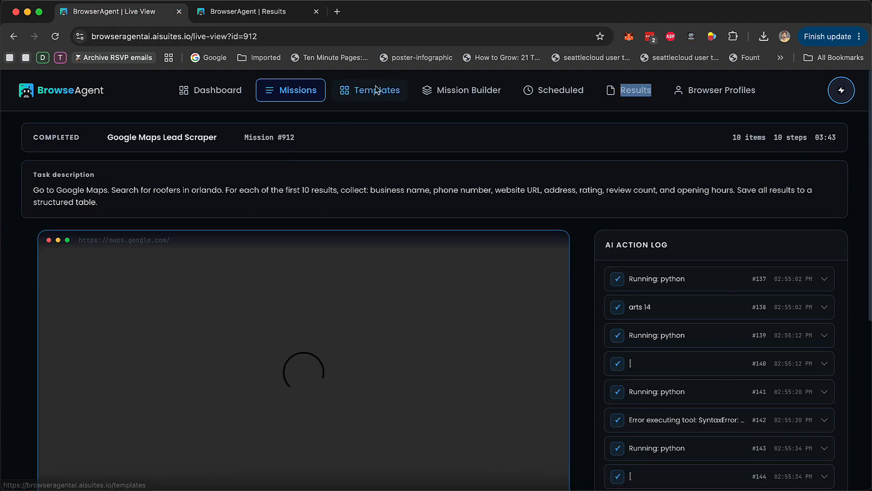
click(388, 91)
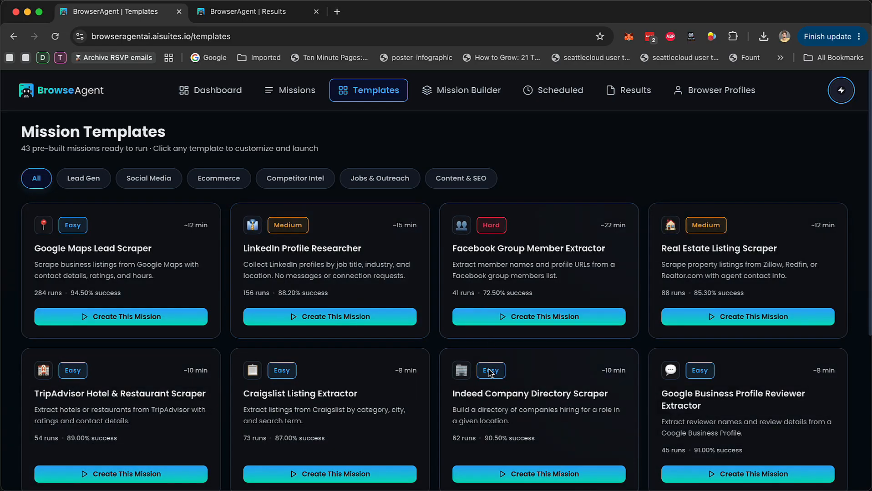
- Start a new mission from the missions list and name it "new custom mission"
click(292, 96)
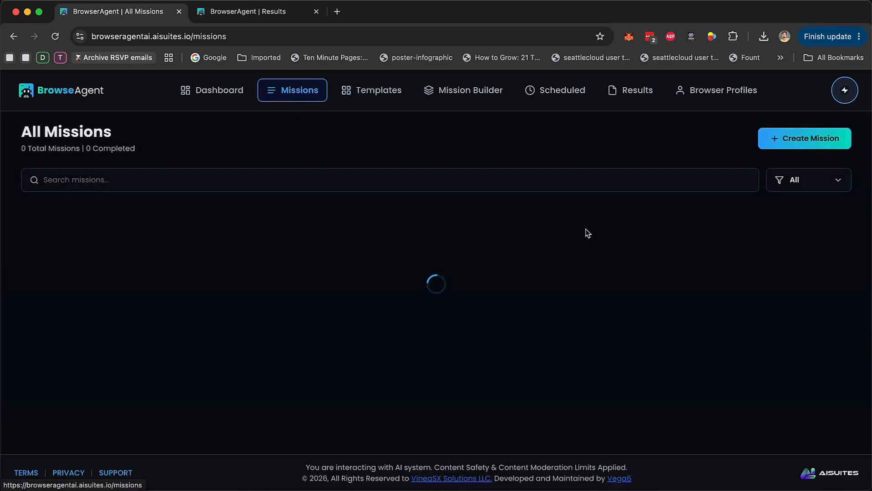
click(816, 144)
click(311, 229)
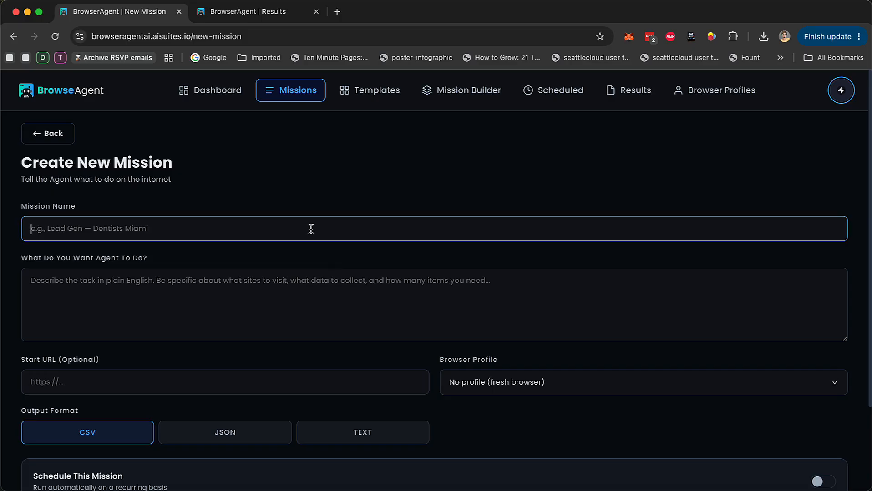
text(new custom mission)
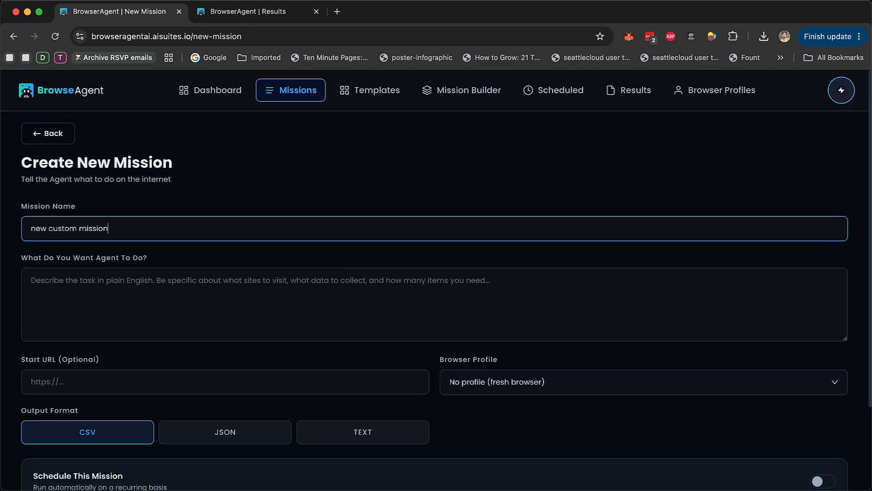
- Enter "go to aicallings software" as the description of what the agent should do
key(Tab)
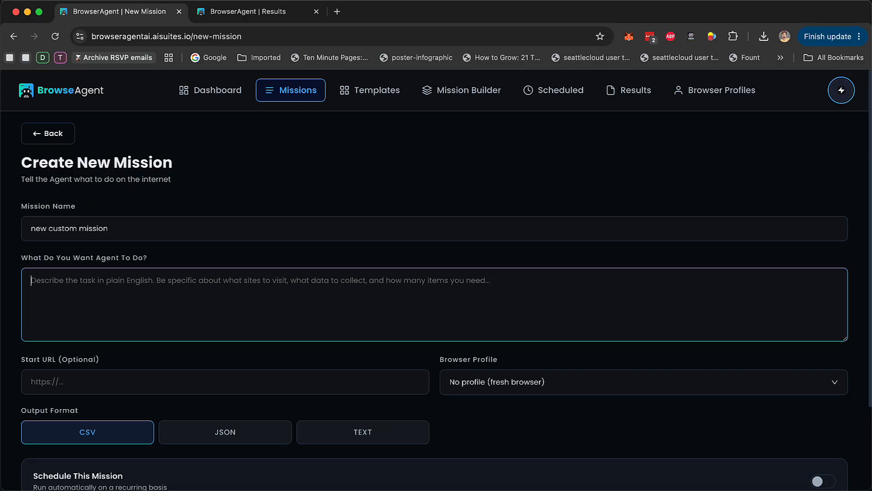
text(go ot)
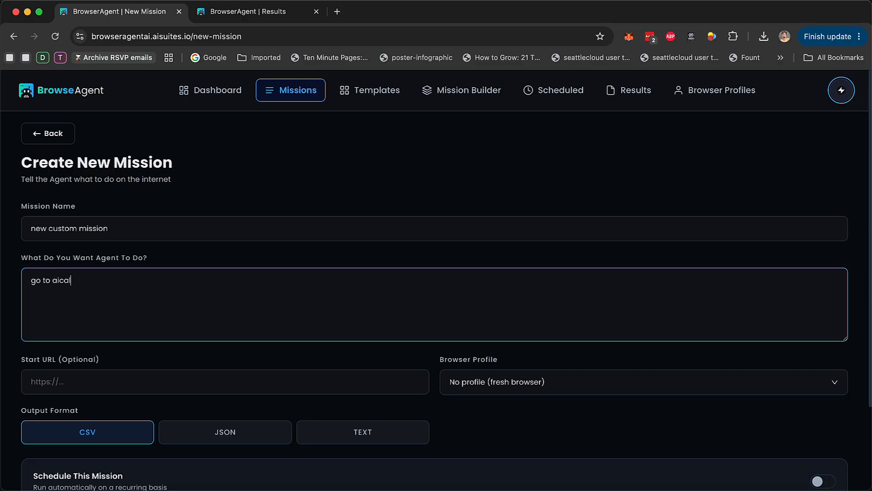
text( aicallings software)
- Review the mission's optional start URL and its browser profile choices, leaving the profile at No profile (fresh browser)
click(142, 385)
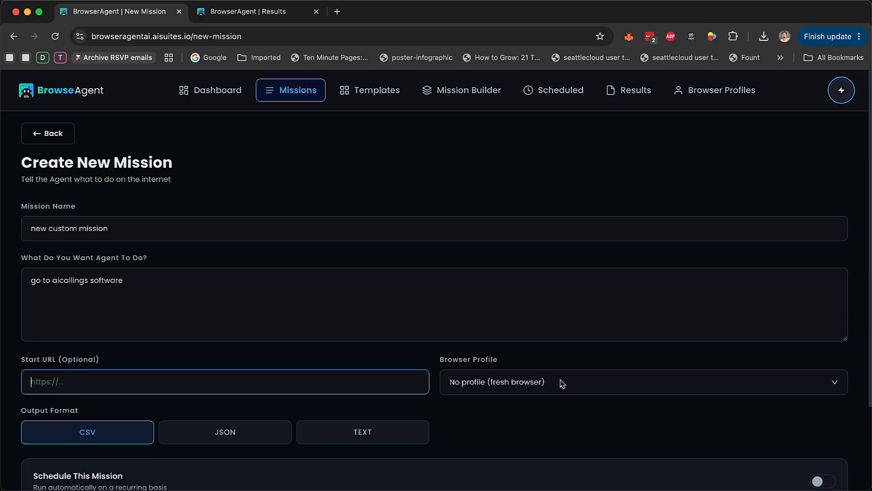
click(541, 385)
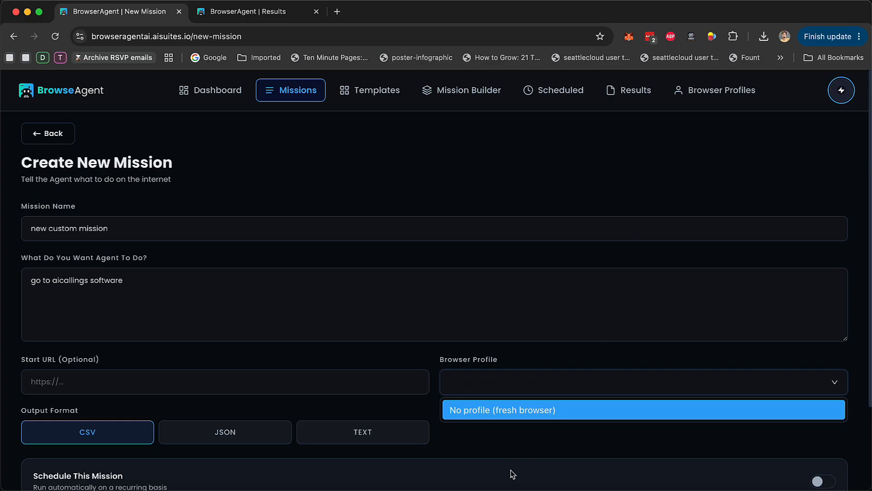
double_click(72, 285)
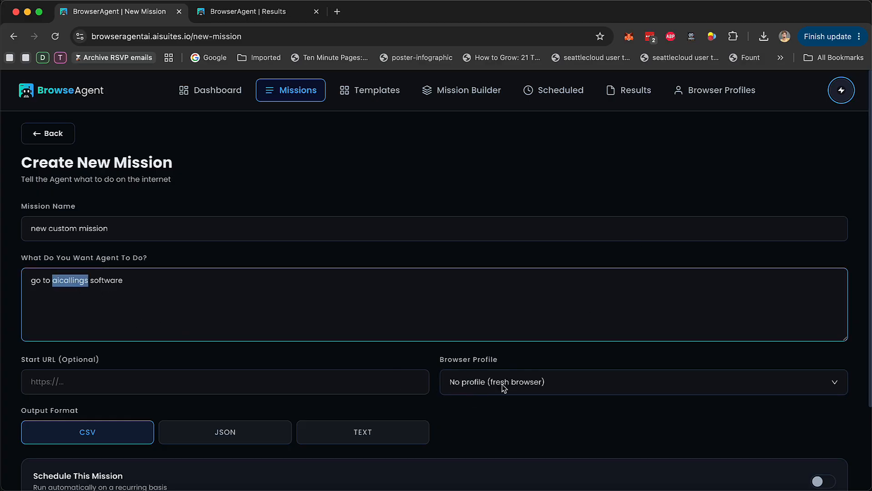
click(71, 384)
- Extend the task description with "and create a new outbound campaign by learning the software and setting up the ai calling agent."
click(156, 278)
click(157, 285)
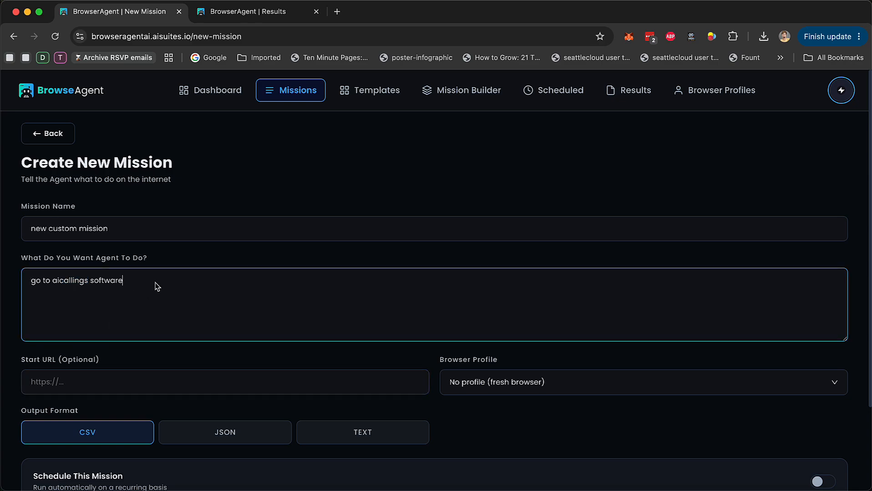
text(and create a)
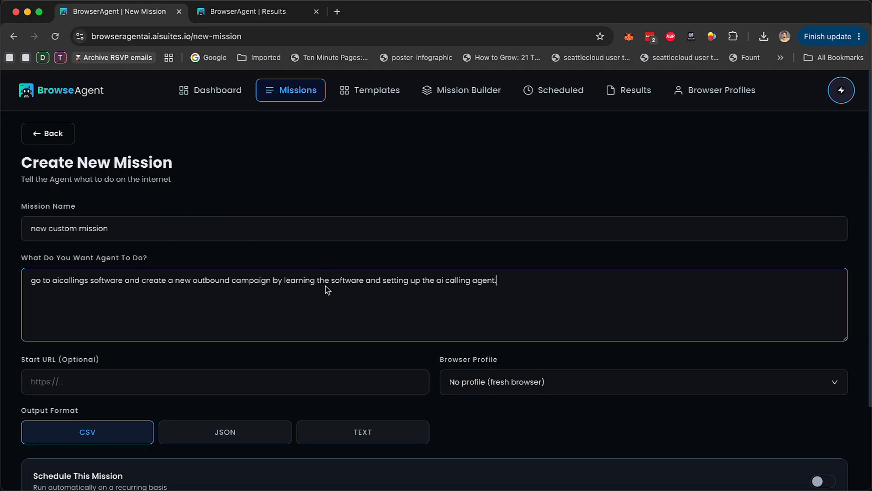
- Set the mission's output format to TEXT and turn on its recurring schedule, reviewing the frequency, time and notification options
scroll(326, 286, down, 3)
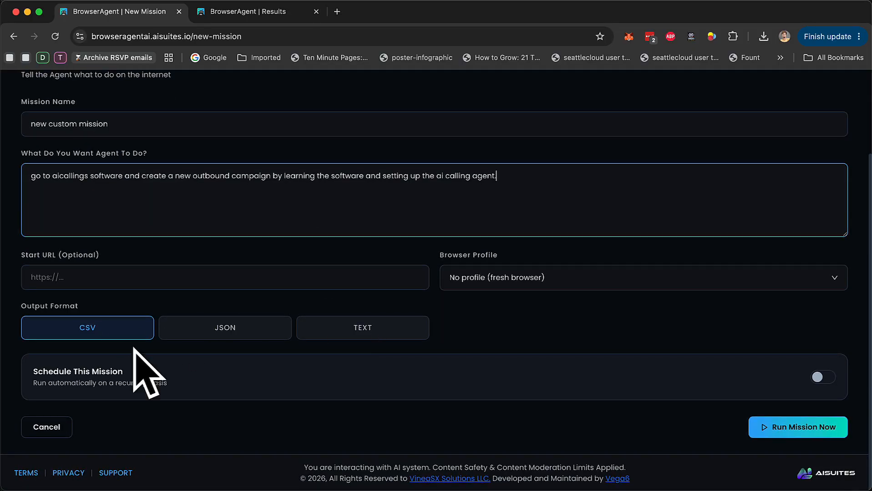
click(339, 327)
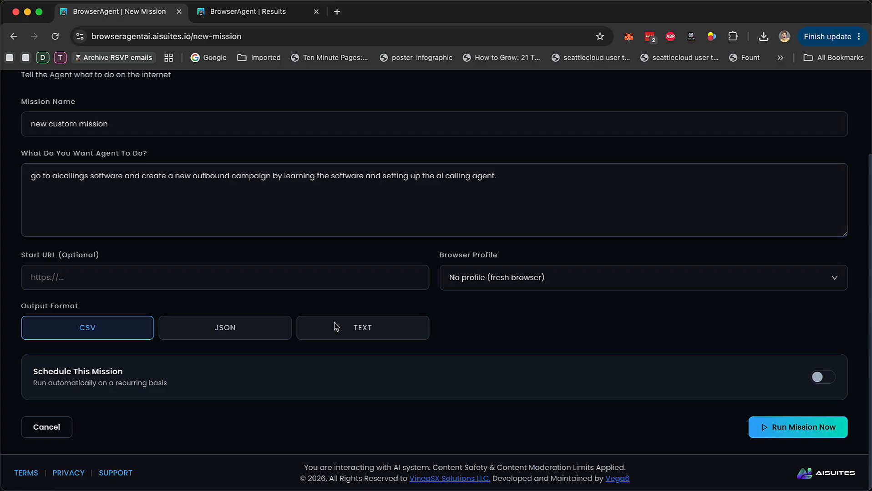
click(820, 377)
scroll(735, 393, down, 2)
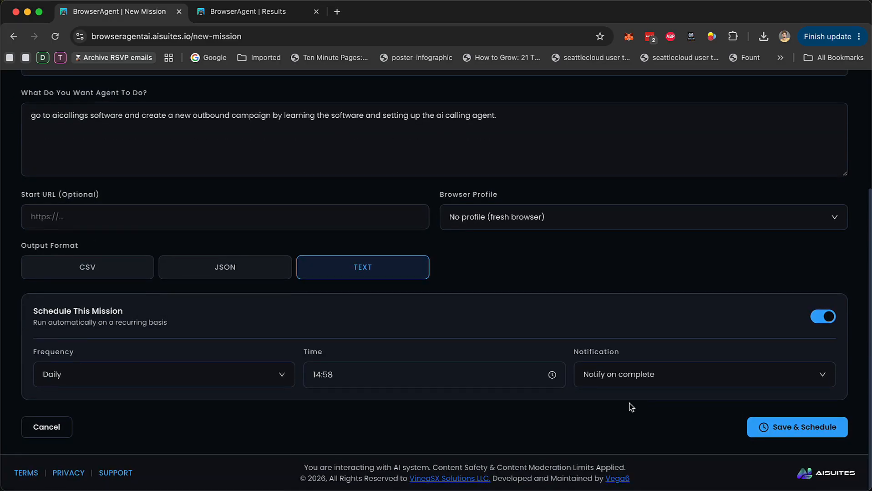
scroll(630, 405, up, 5)
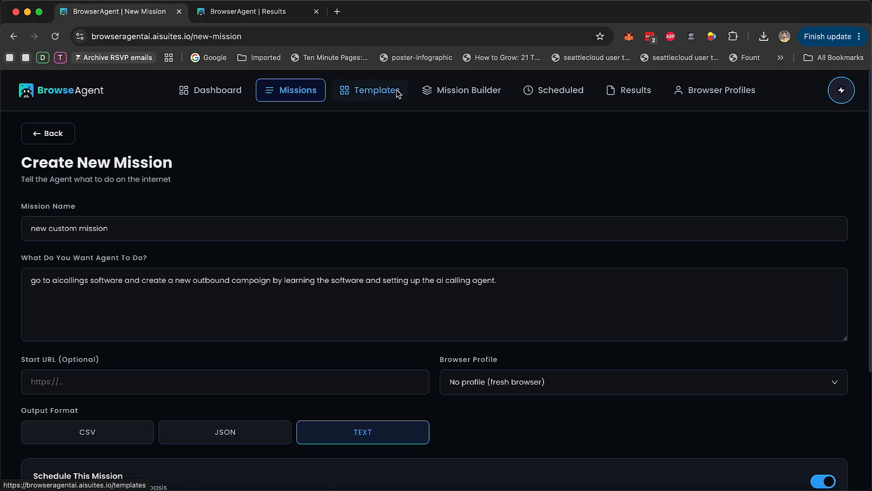
- Create a mission builder named "missionbuilder1" with CSV output
click(465, 95)
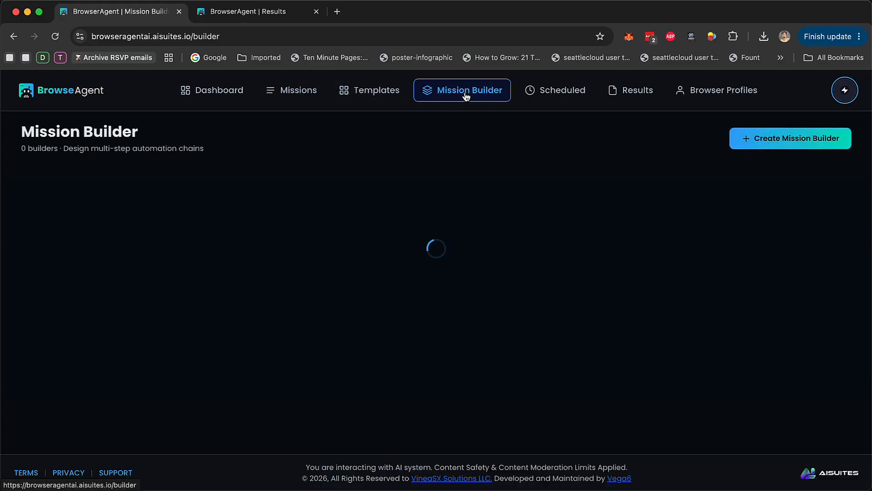
click(806, 146)
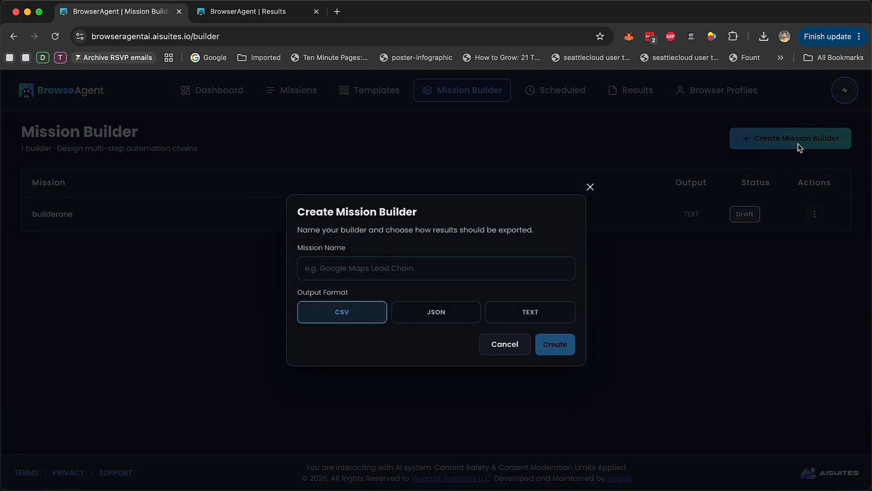
click(514, 271)
text(missionbuilder1)
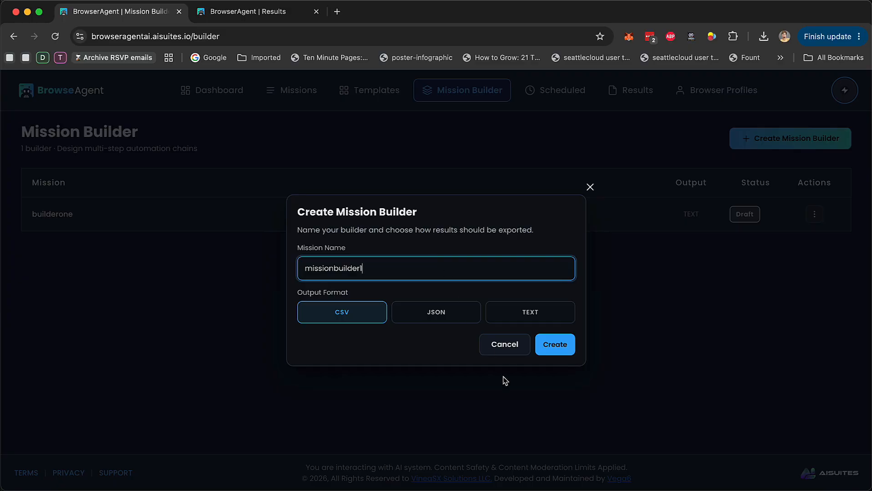
click(556, 351)
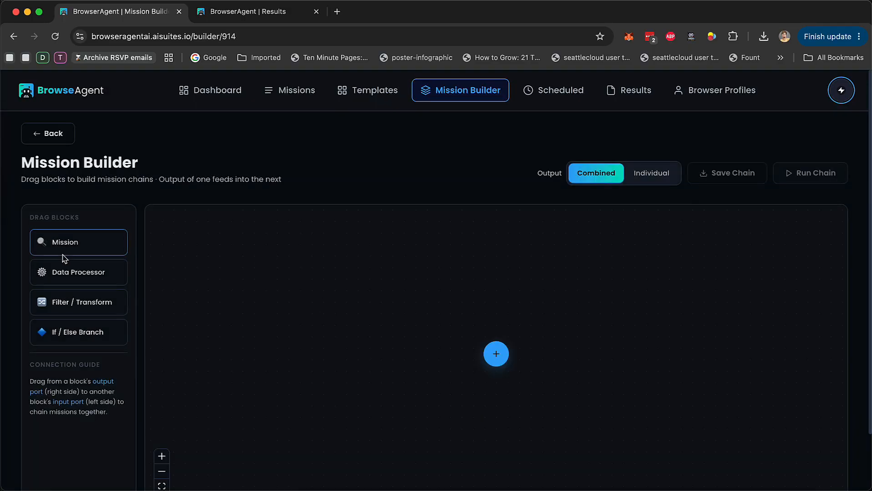
- Inspect the title, description and browser profile fields for adding a custom step to the chain, without adding a step
click(496, 354)
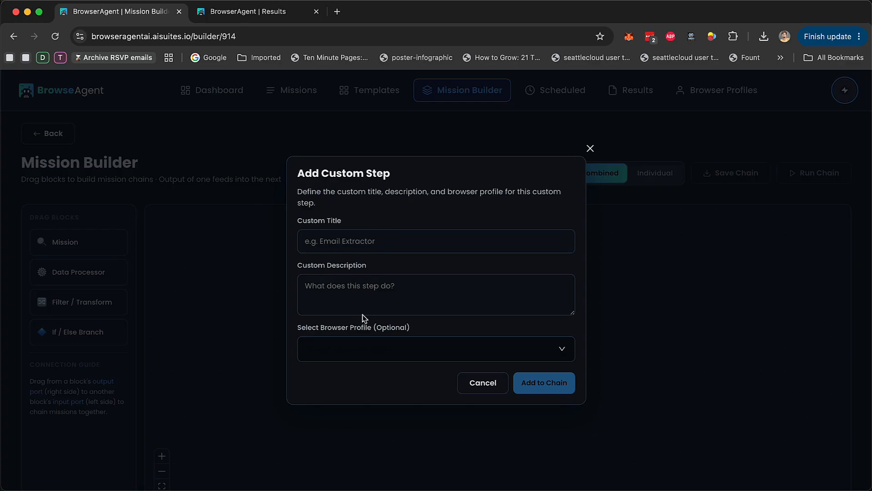
click(590, 148)
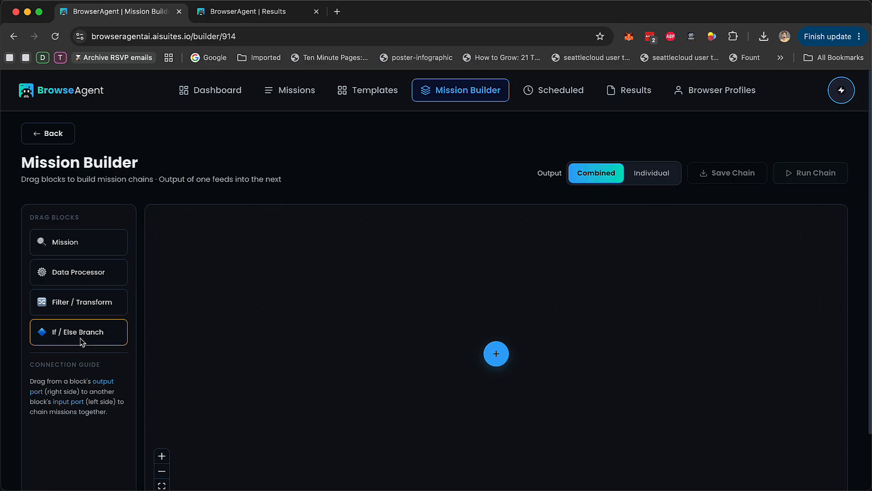
click(496, 356)
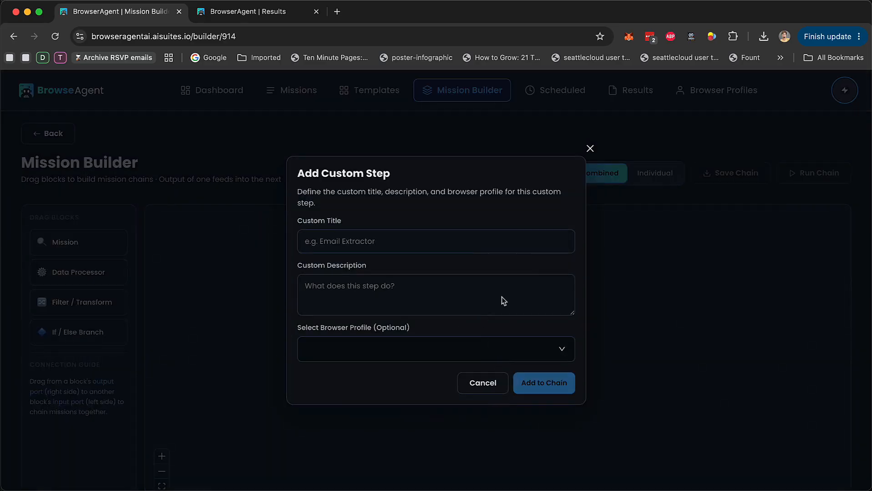
click(591, 148)
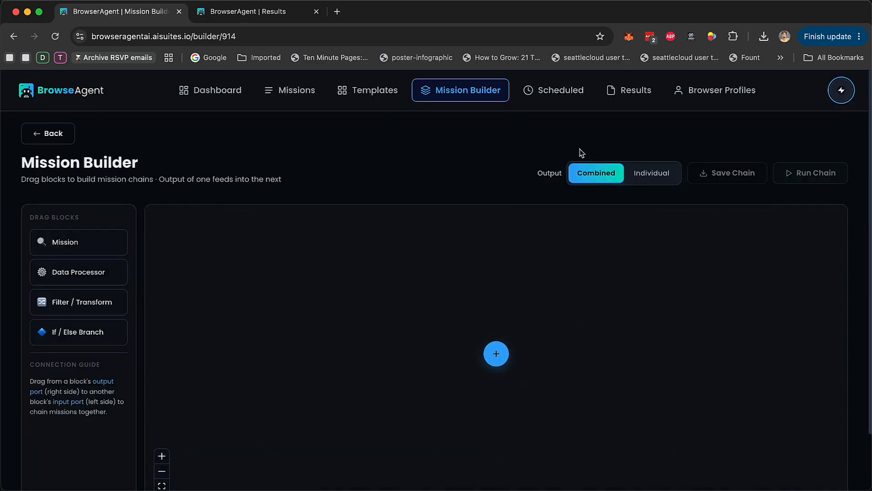
- Browse the mission templates, including those on page 3
click(365, 93)
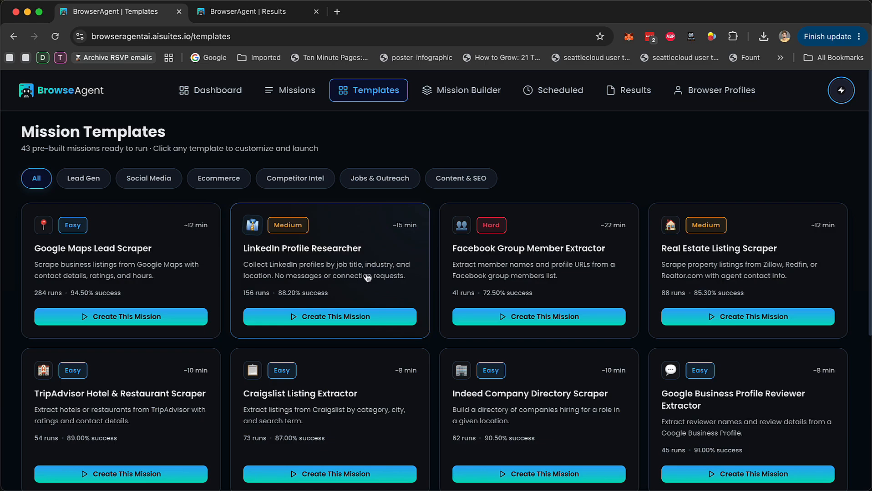
scroll(373, 273, down, 4)
scroll(375, 275, down, 1)
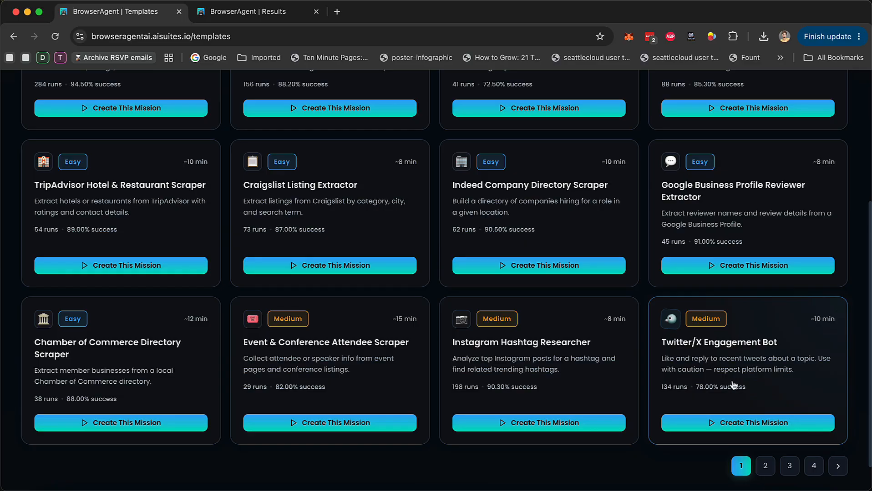
click(789, 466)
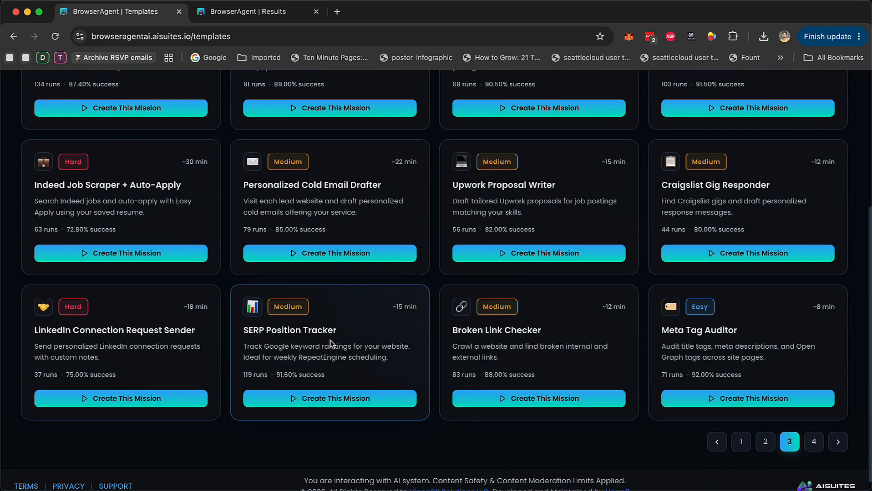
scroll(326, 341, up, 3)
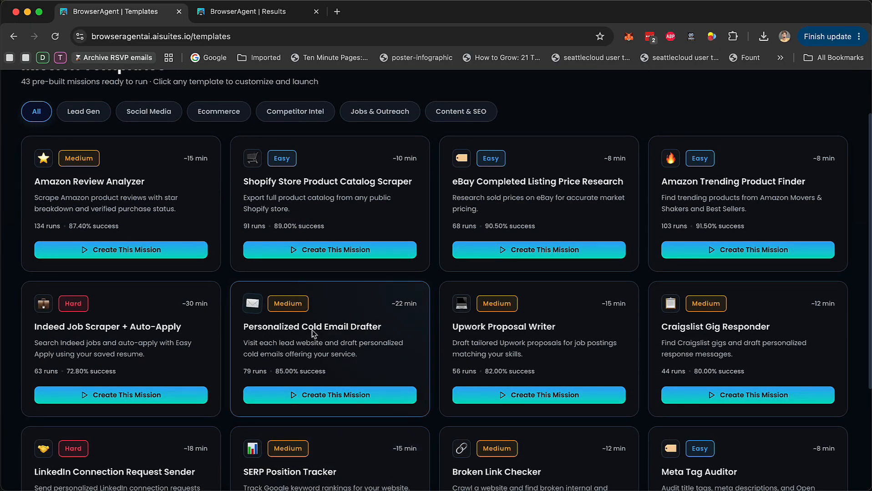
scroll(668, 384, down, 3)
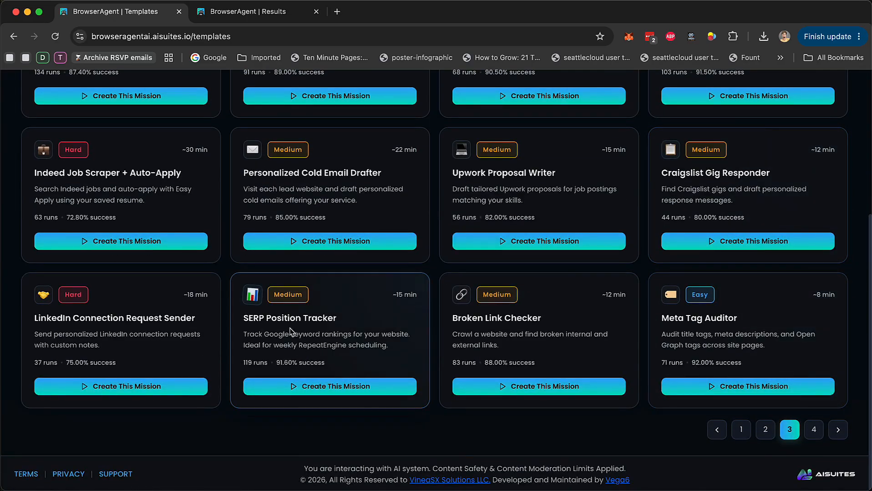
scroll(332, 338, up, 10)
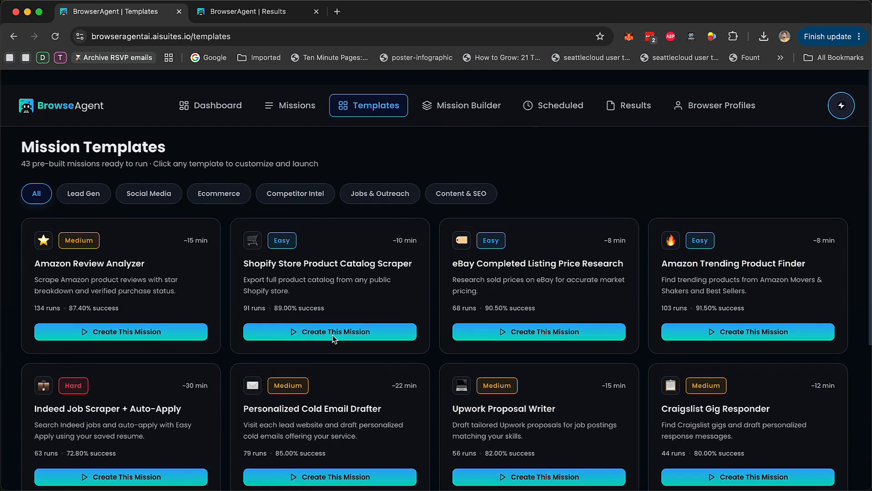
- Reopen missionbuilder1 for editing and try the Individual output mode, returning it to Combined
click(461, 90)
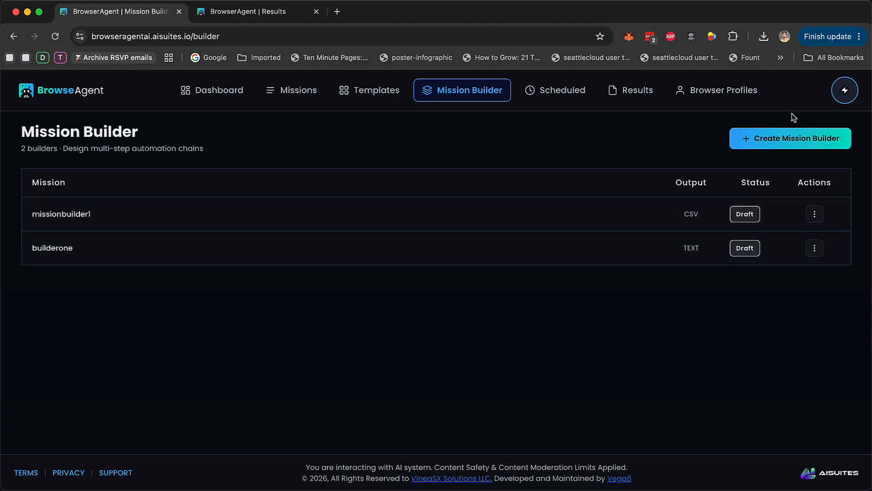
click(814, 213)
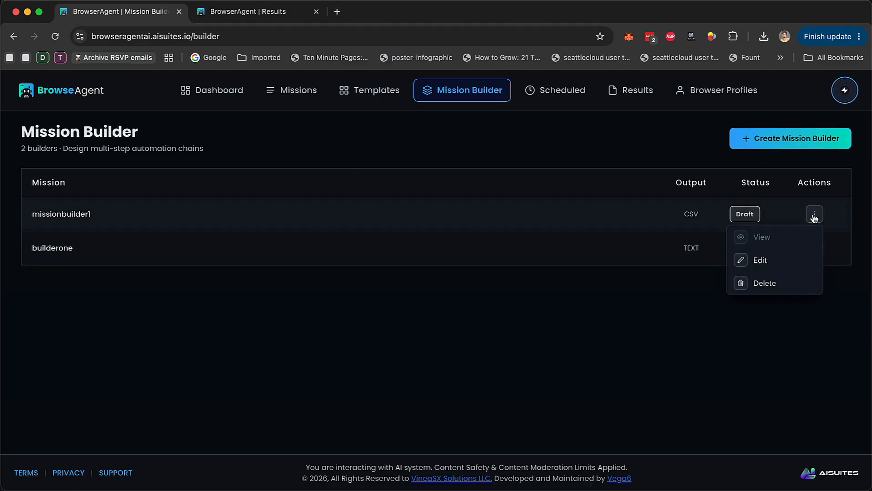
click(770, 261)
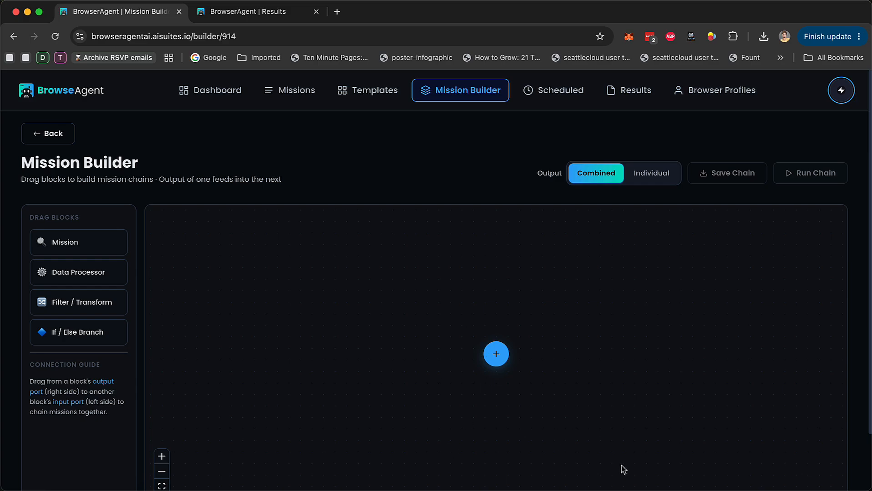
click(649, 173)
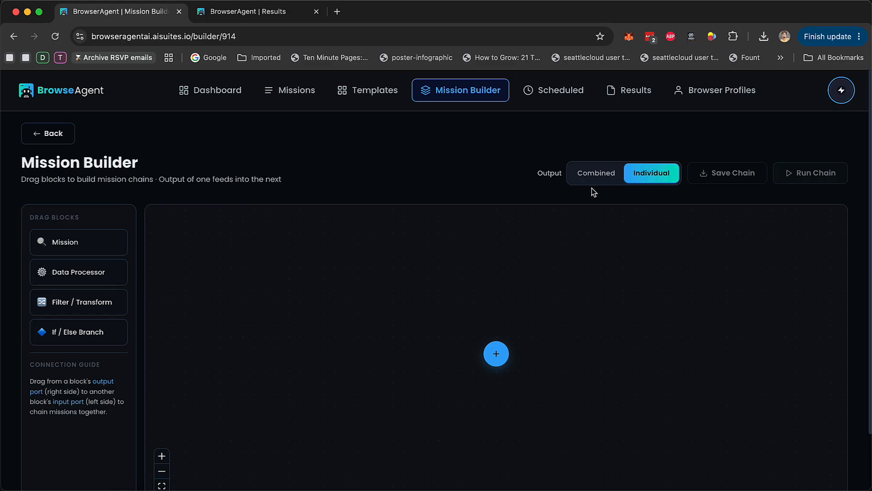
click(595, 171)
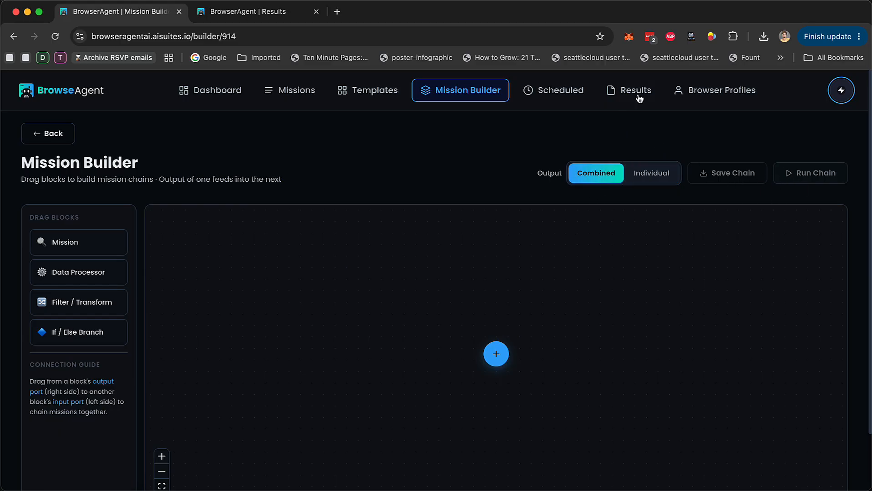
- Inspect the site domain, name, username and password fields for adding a browser profile, without adding one, and the page's AES-256 encryption note
click(716, 92)
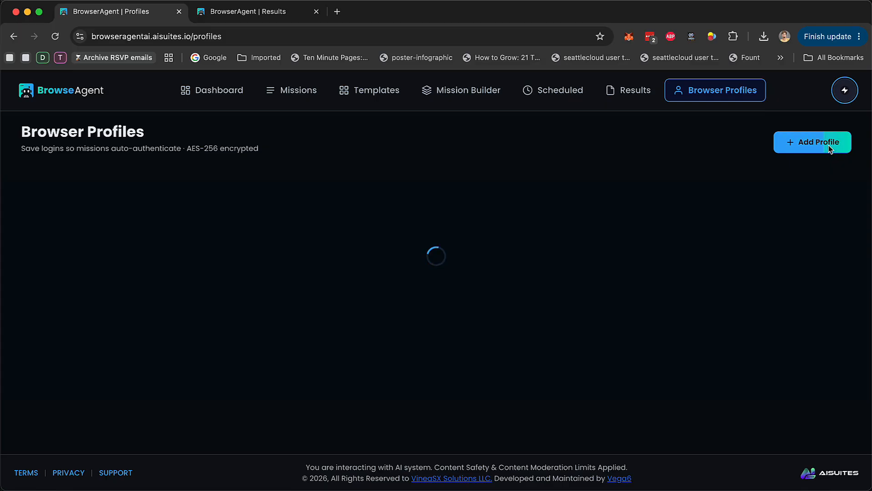
click(828, 145)
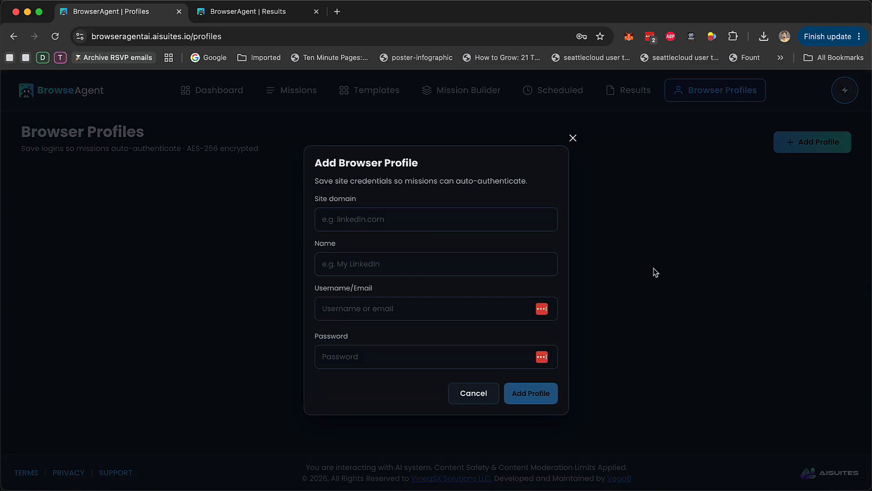
click(427, 227)
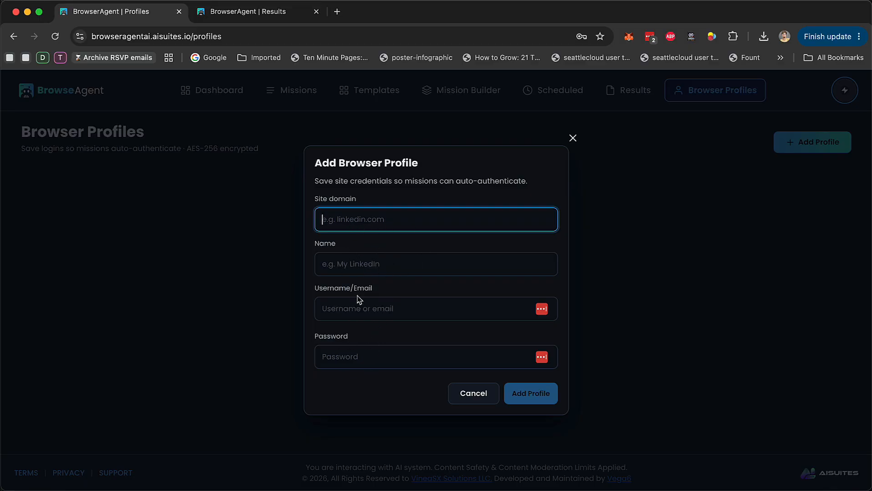
click(573, 139)
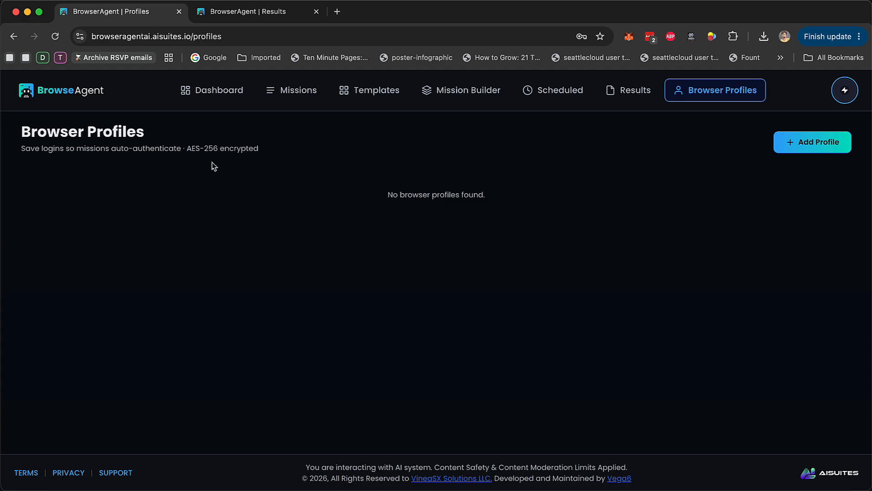
drag(191, 150, 269, 152)
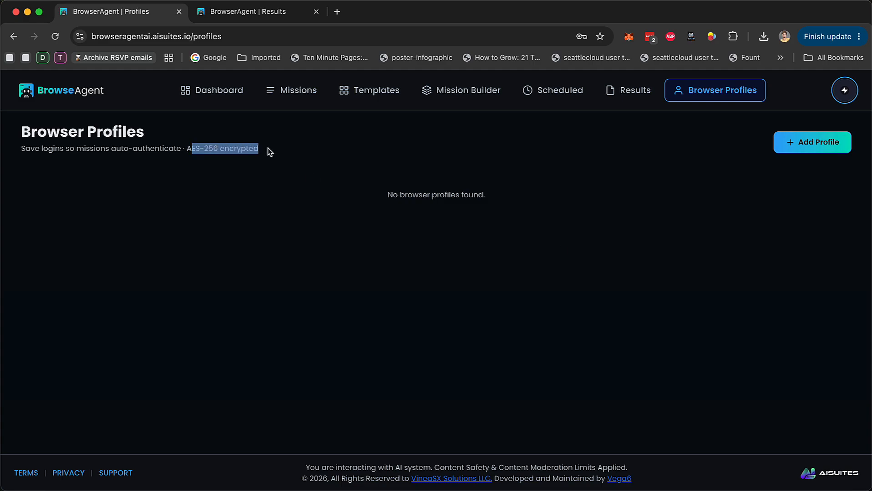
click(456, 163)
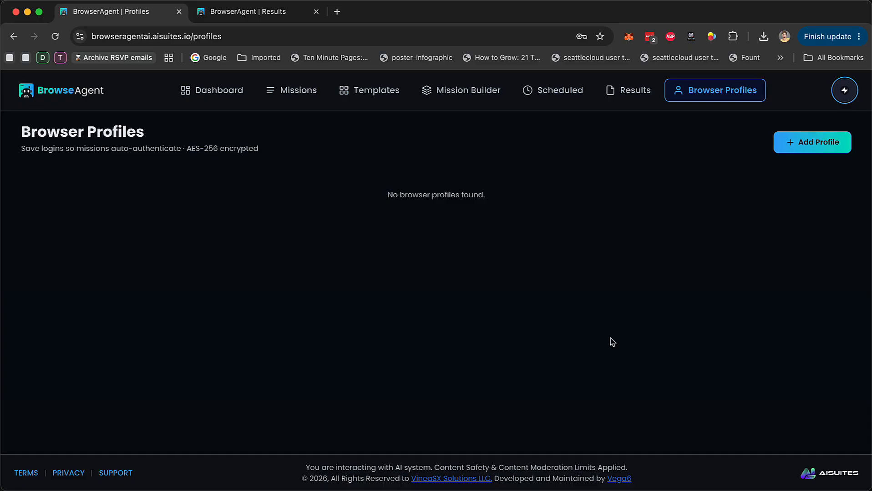
- Check which actions are available for the Google Maps Lead Scraper mission in the missions list, without running any
click(299, 91)
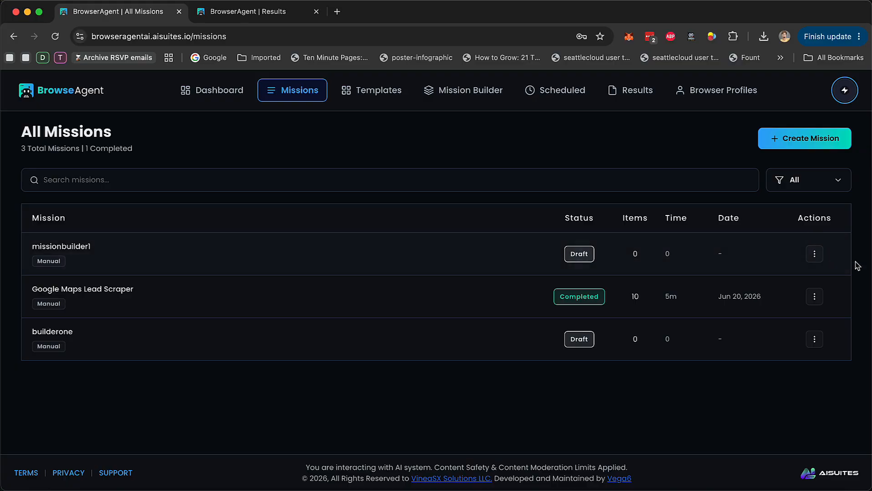
click(814, 297)
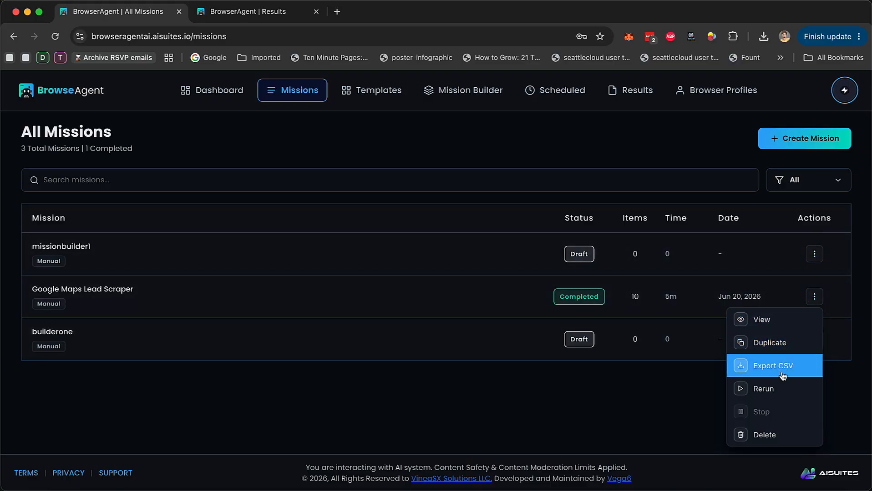
click(680, 424)
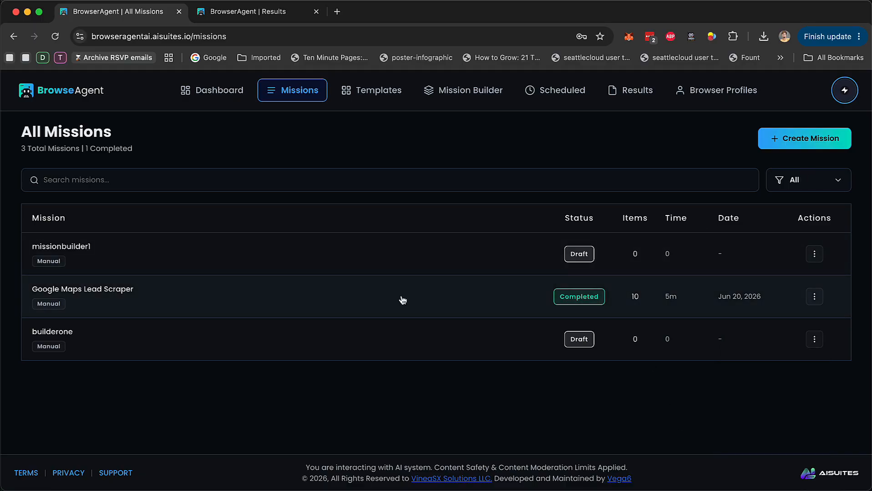
- Review the dashboard's Mission Control statistics and recent missions
click(214, 91)
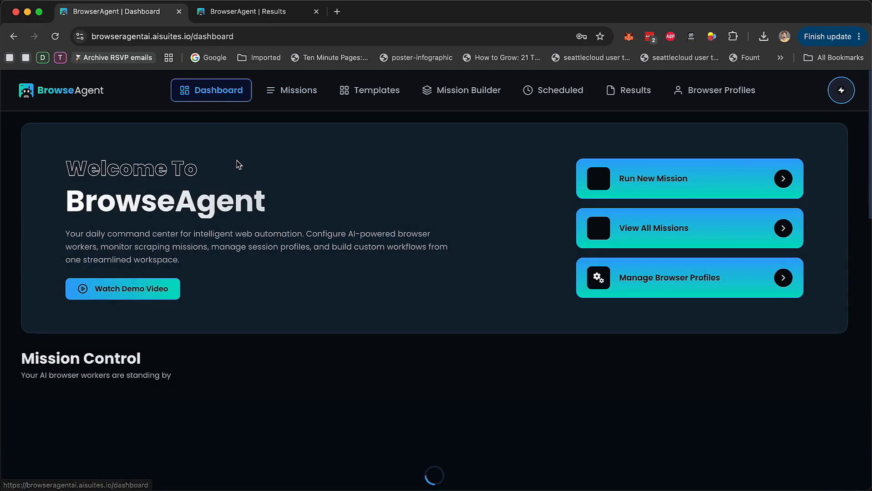
scroll(410, 267, down, 4)
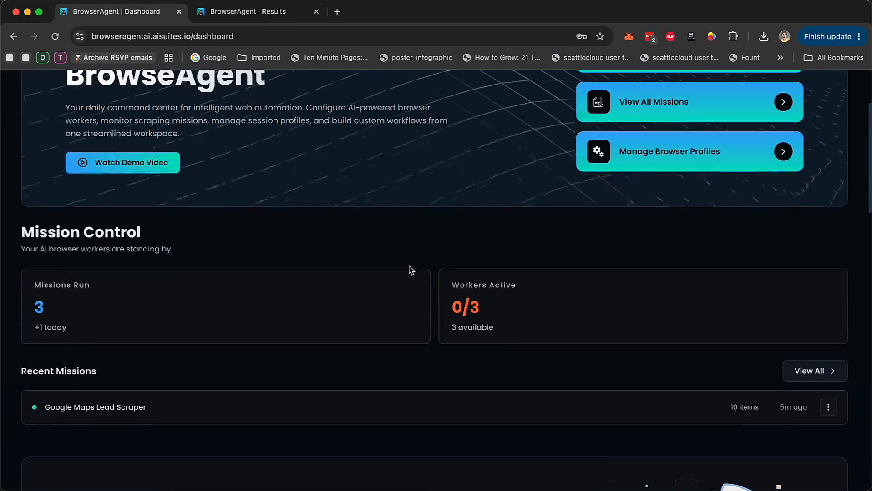
scroll(409, 266, up, 4)
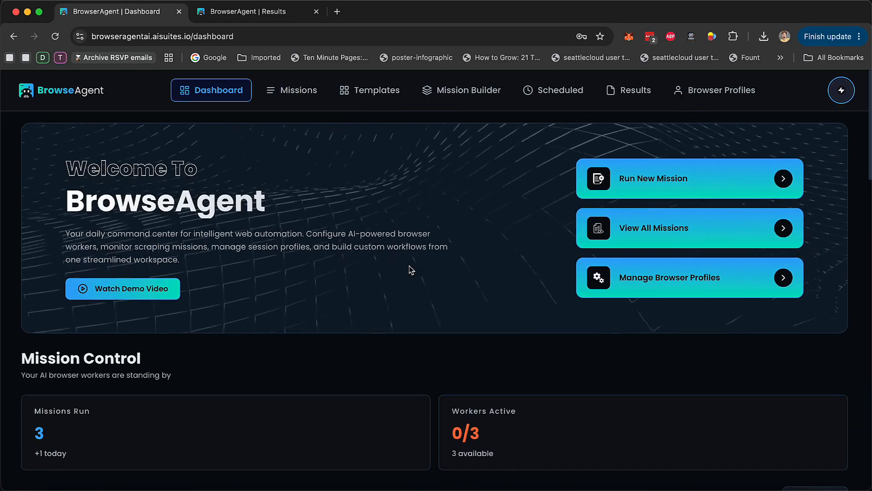
- Browse the pre-built mission templates on pages 1, 4 and 3
click(395, 92)
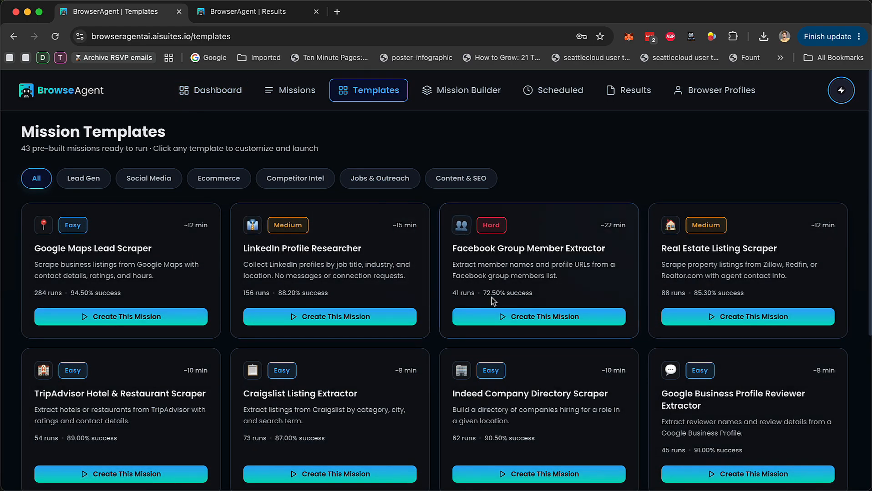
scroll(492, 303, down, 5)
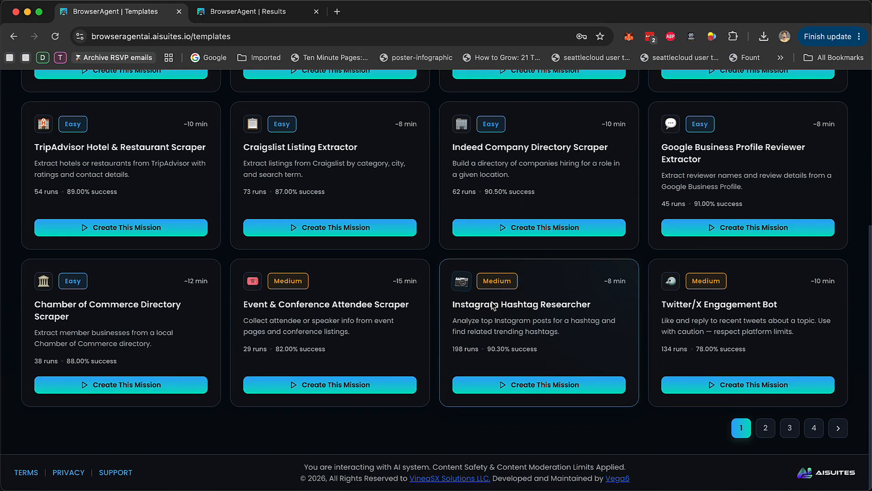
click(814, 429)
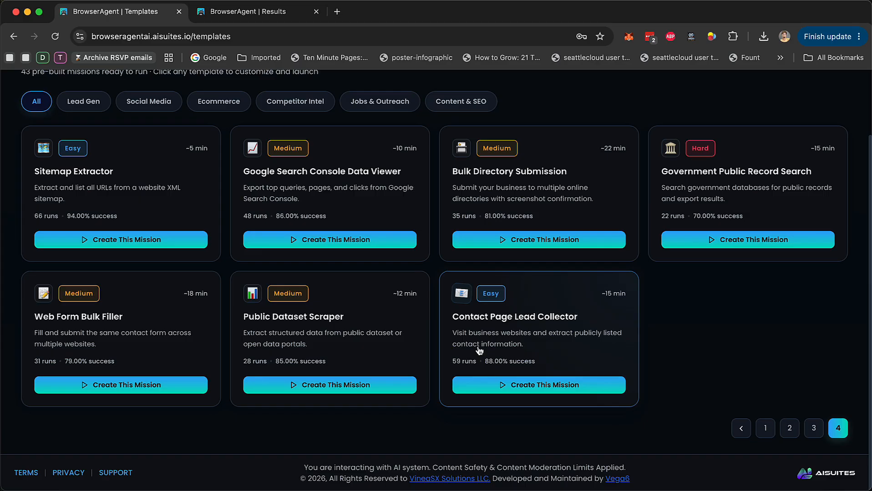
click(813, 428)
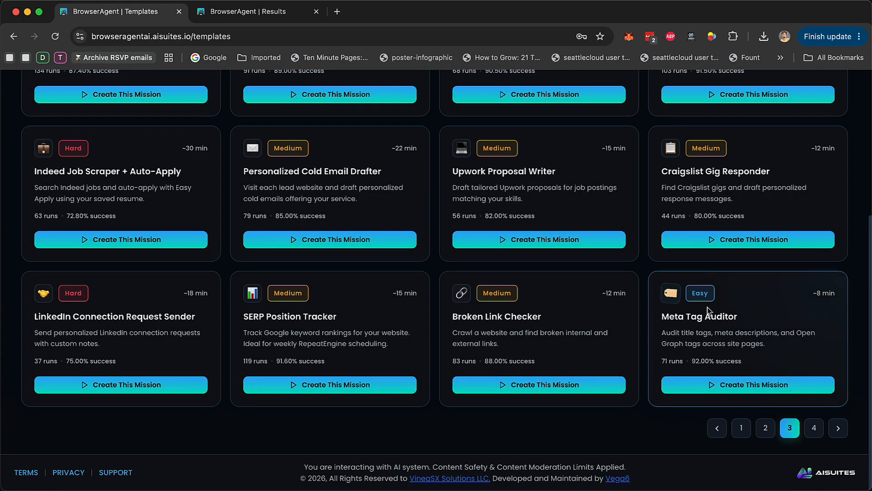
scroll(710, 314, up, 5)
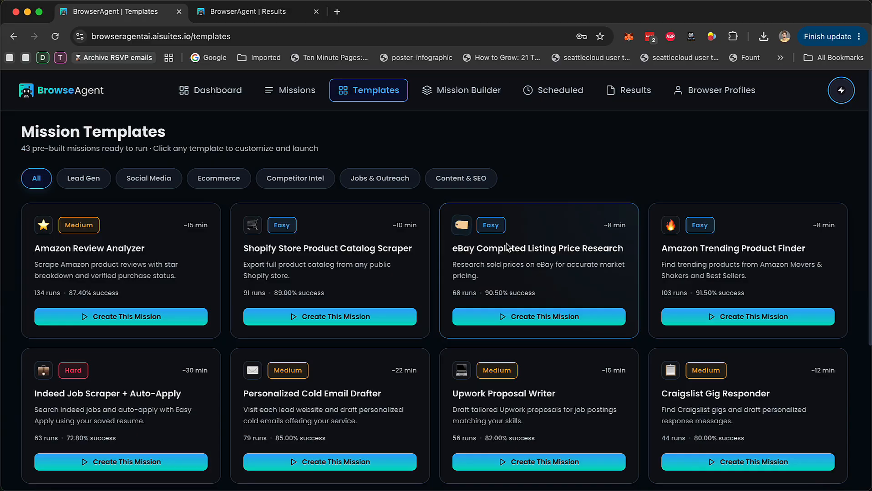
- Review the missions list and the mission builder list, ending back at the mission templates
click(290, 98)
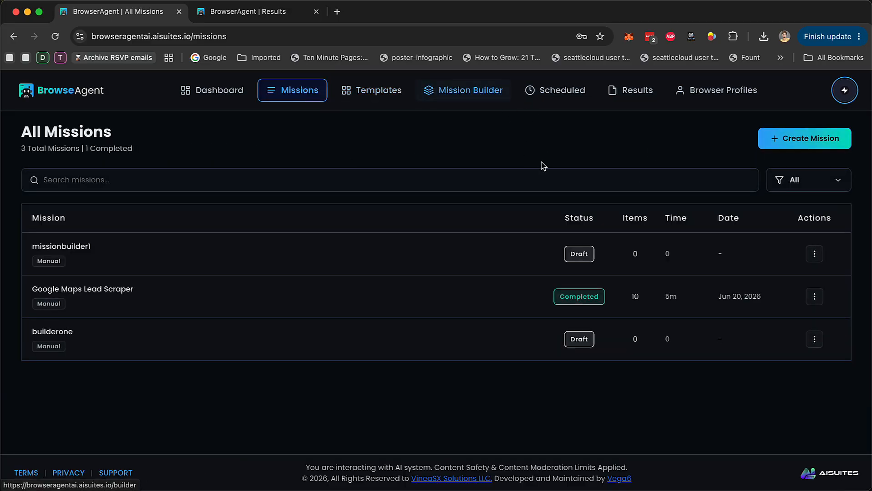
click(483, 97)
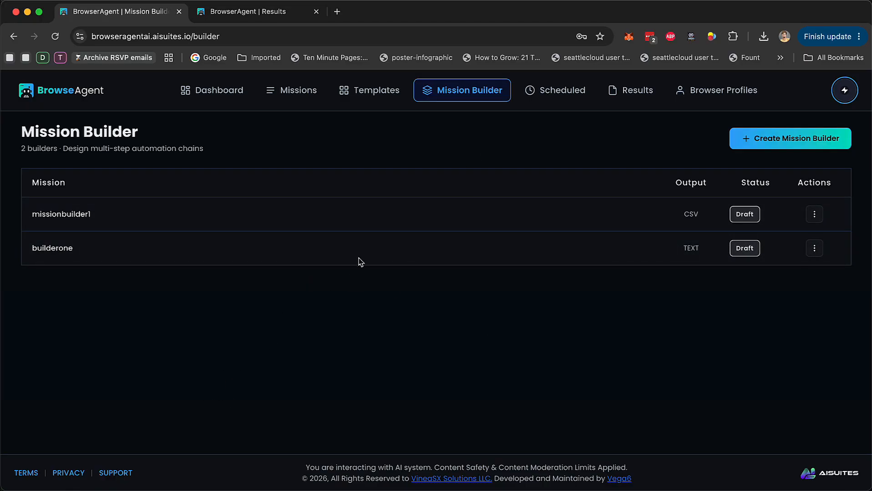
click(291, 89)
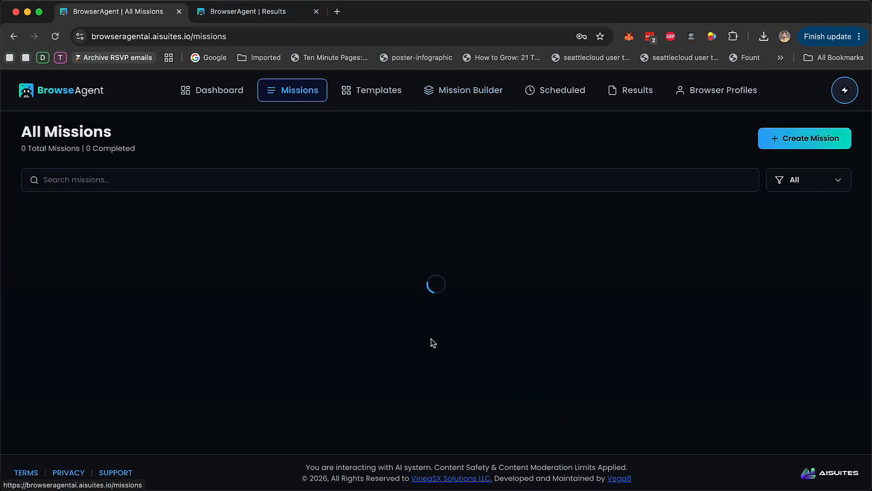
click(376, 91)
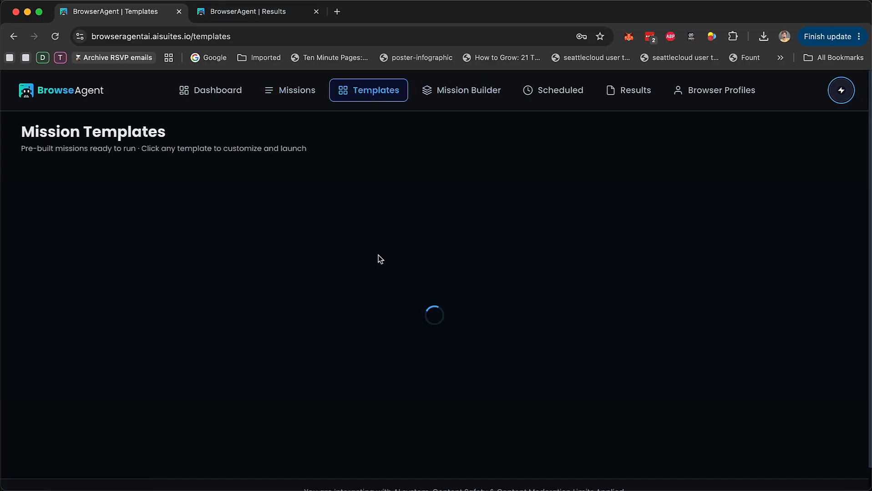